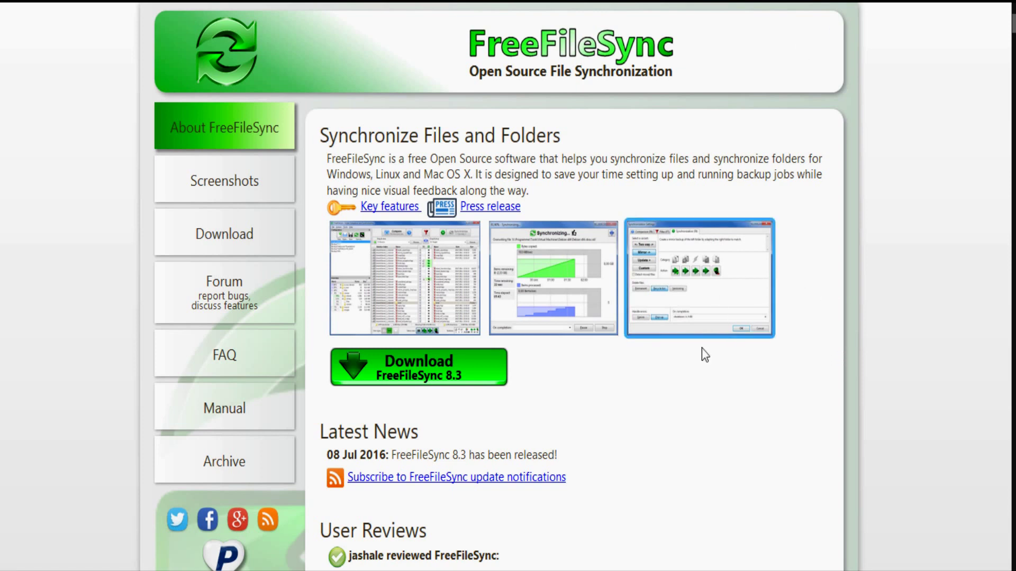
{"action": "scroll", "coordinate": [588, 399], "scroll_direction": "down", "scroll_amount": 2}
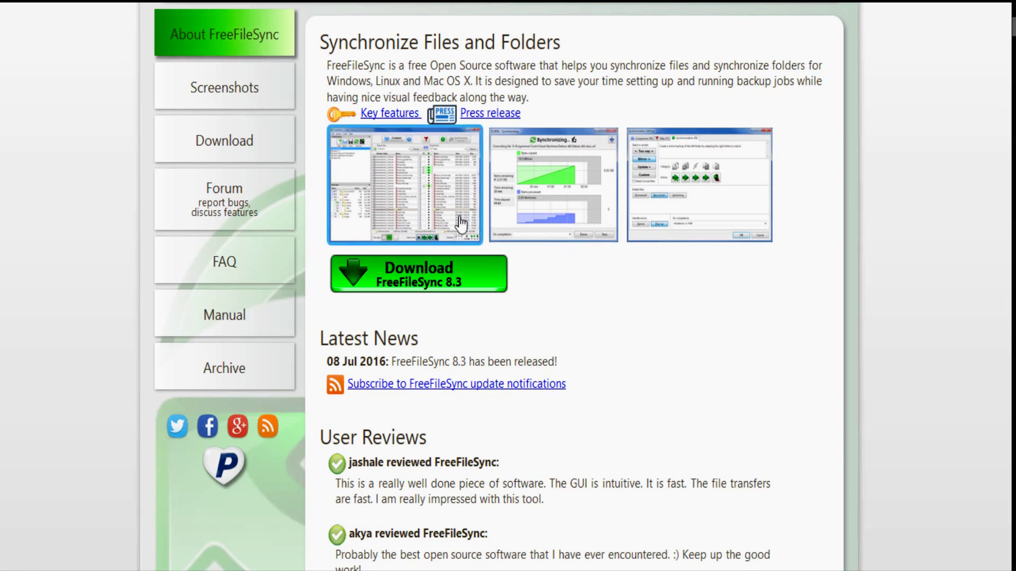
{"action": "scroll", "coordinate": [744, 366], "scroll_direction": "down", "scroll_amount": 15}
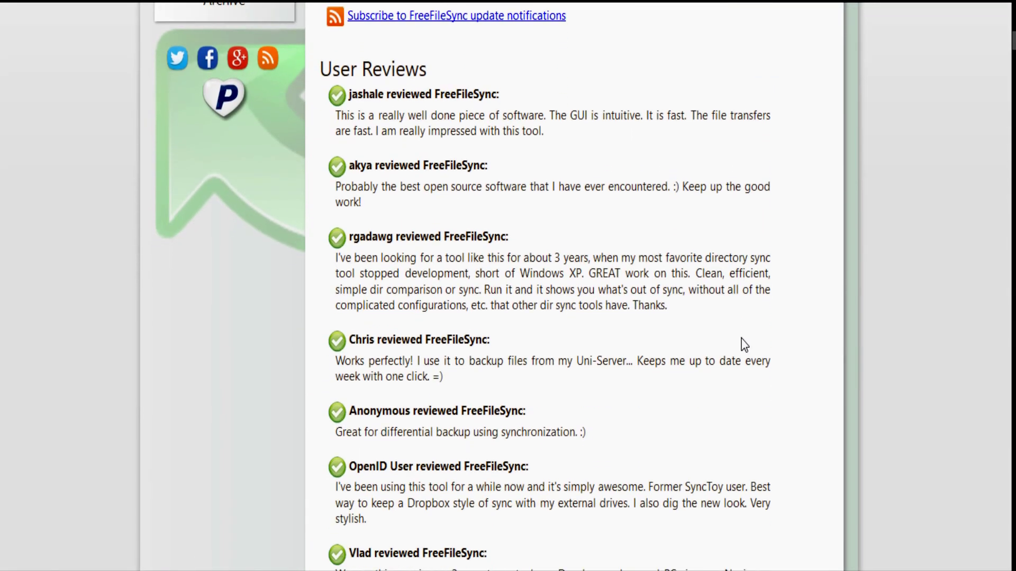
{"action": "scroll", "coordinate": [743, 338], "scroll_direction": "down", "scroll_amount": 20}
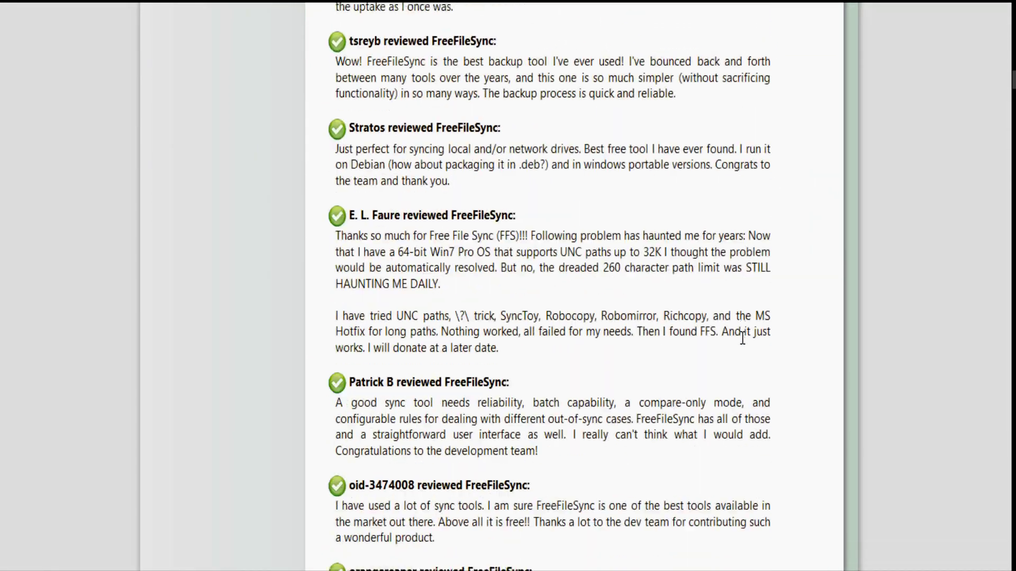
{"action": "scroll", "coordinate": [743, 338], "scroll_direction": "down", "scroll_amount": 3}
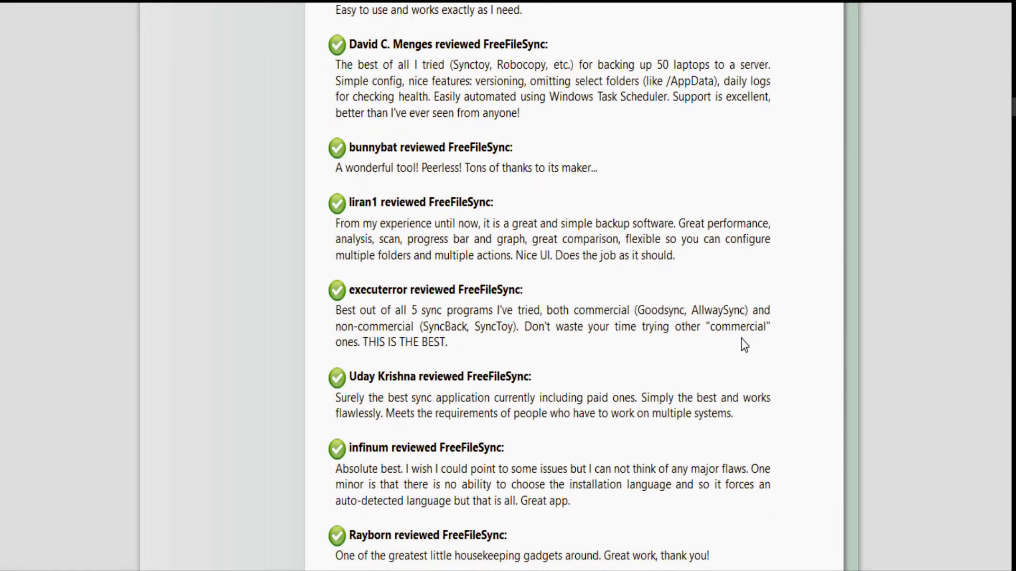
{"action": "scroll", "coordinate": [743, 341], "scroll_direction": "up", "scroll_amount": 20}
{"action": "scroll", "coordinate": [744, 345], "scroll_direction": "up", "scroll_amount": 10}
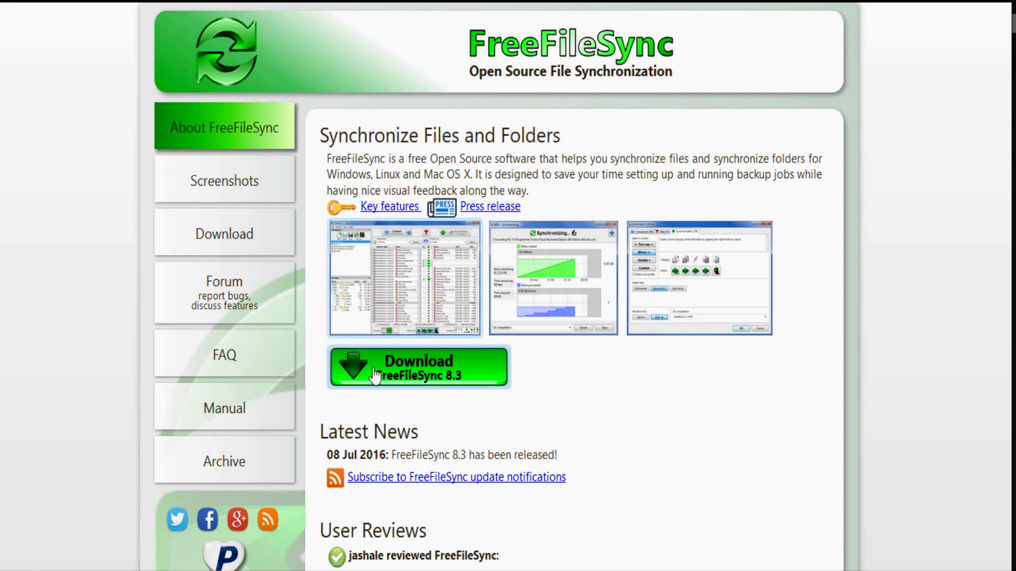
Open the FreeFileSync 8.3 download page and scroll through its installer links and changelog
{"action": "left_click", "coordinate": [419, 366]}
{"action": "scroll", "coordinate": [609, 378], "scroll_direction": "down", "scroll_amount": 3}
{"action": "scroll", "coordinate": [612, 382], "scroll_direction": "down", "scroll_amount": 1}
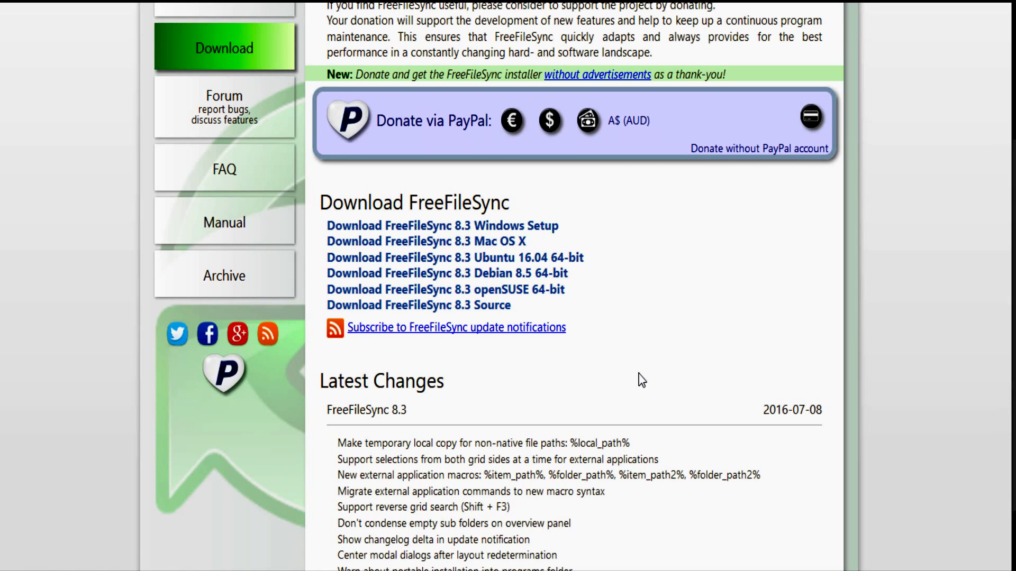
{"action": "scroll", "coordinate": [615, 347], "scroll_direction": "down", "scroll_amount": 3}
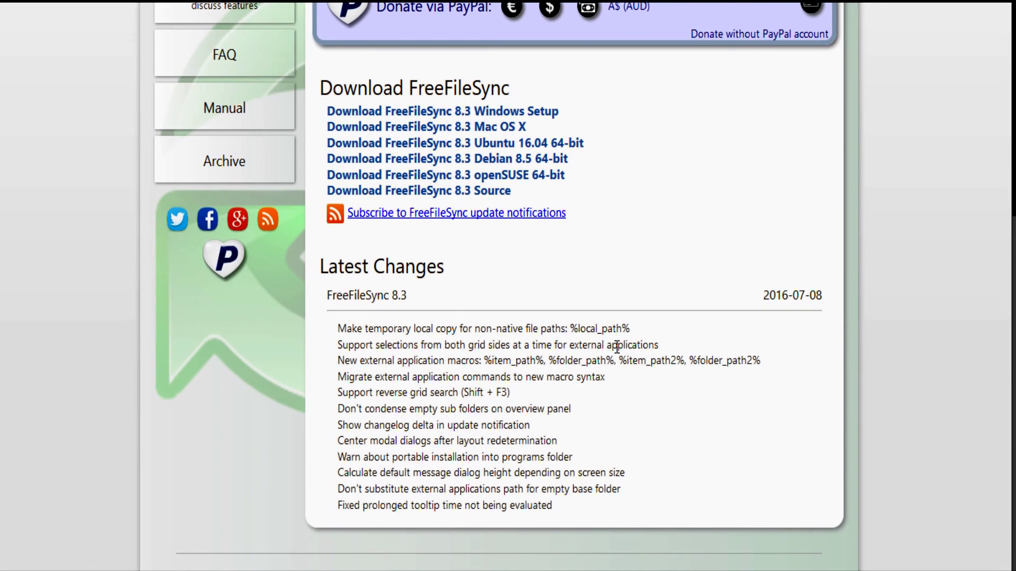
{"action": "scroll", "coordinate": [617, 347], "scroll_direction": "up", "scroll_amount": 5}
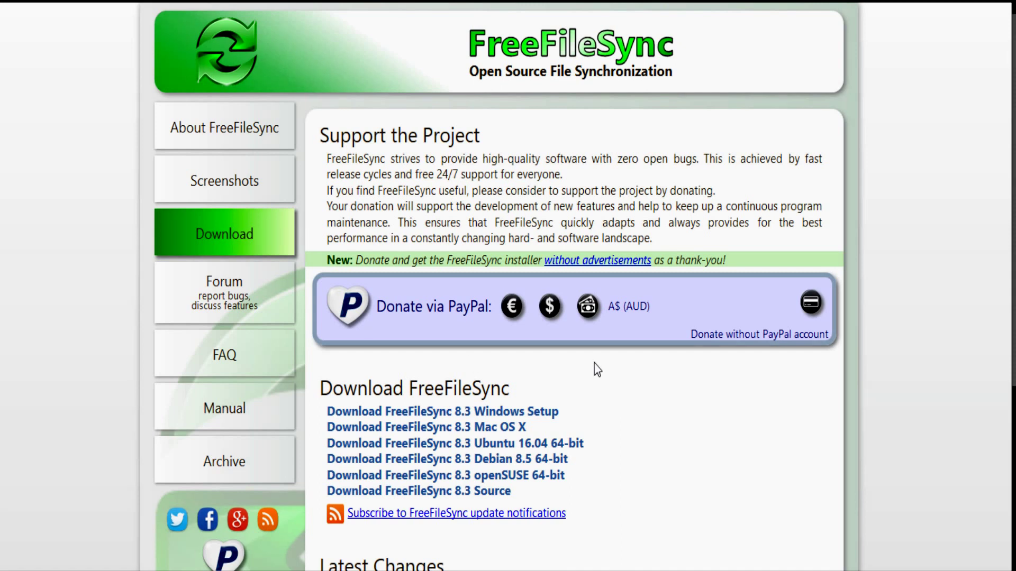
Bring up the Start menu to launch FreeFileSync with the WDMyBookSync.ffs_batch configuration
{"action": "key", "text": "super"}
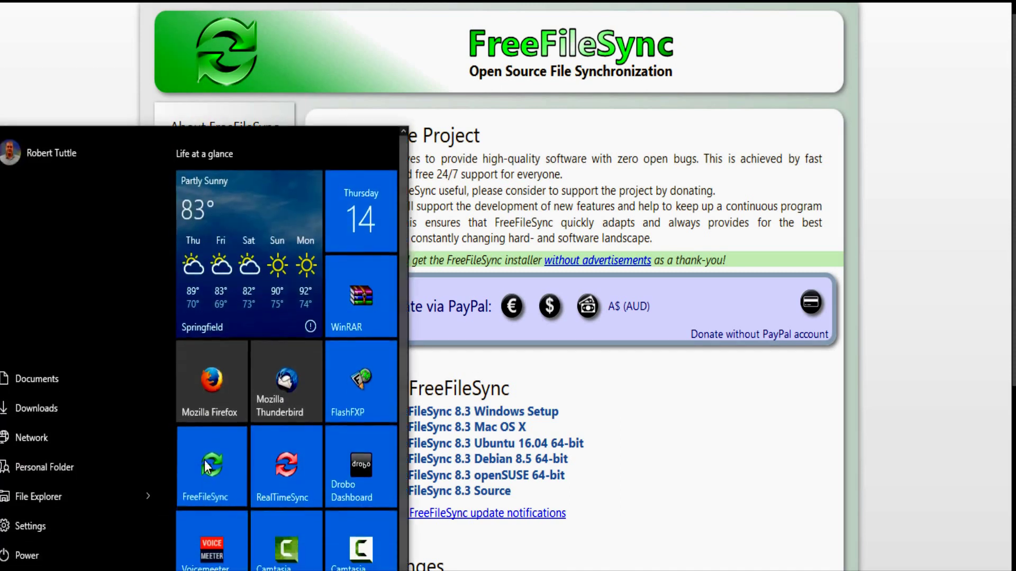
{"action": "key", "text": "super"}
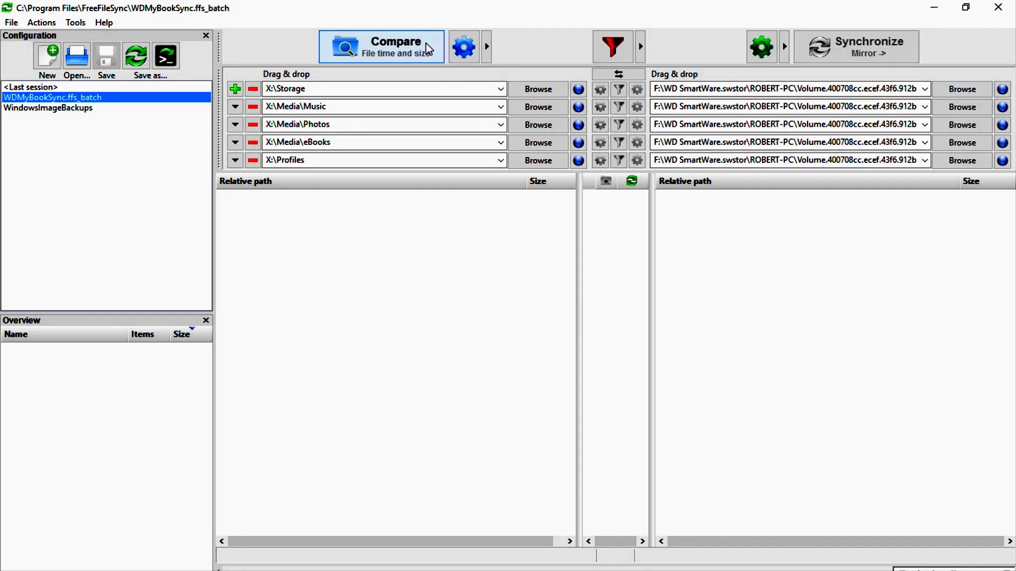
Show the Comparison settings, with File time and size as the comparison variant
{"action": "left_click", "coordinate": [465, 51]}
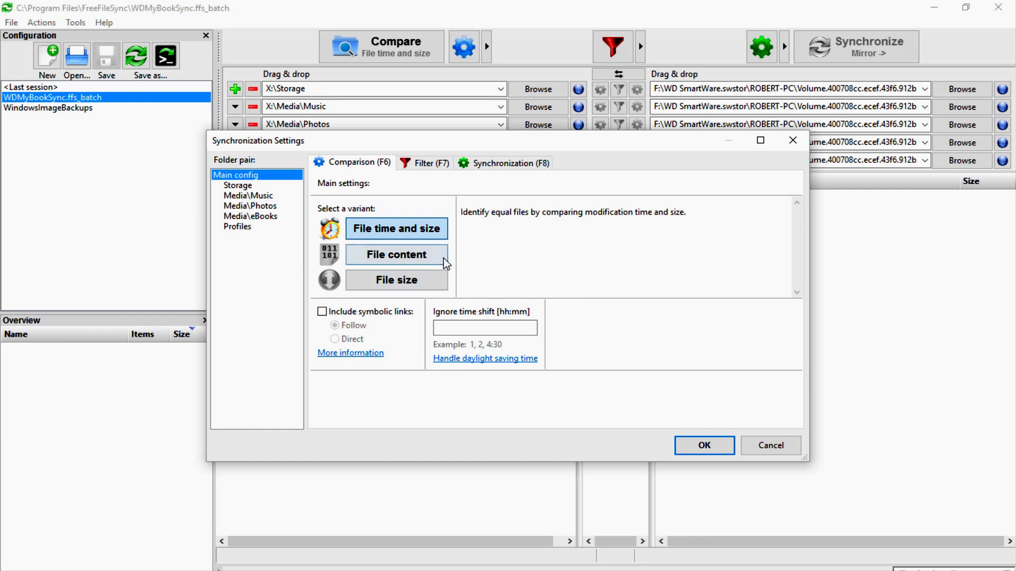
Show the Filter tab: include everything, exclude system folders, desktop.ini and thumbs.db
{"action": "left_click", "coordinate": [431, 166]}
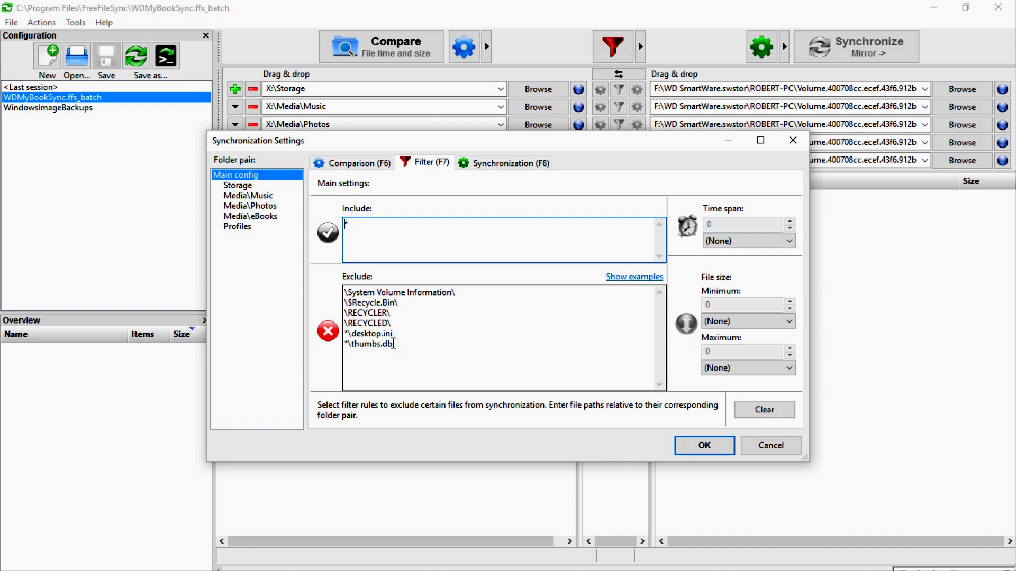
Show the Synchronization tab with Mirror, permanent deletion and Ignore errors selected
{"action": "left_click", "coordinate": [502, 164]}
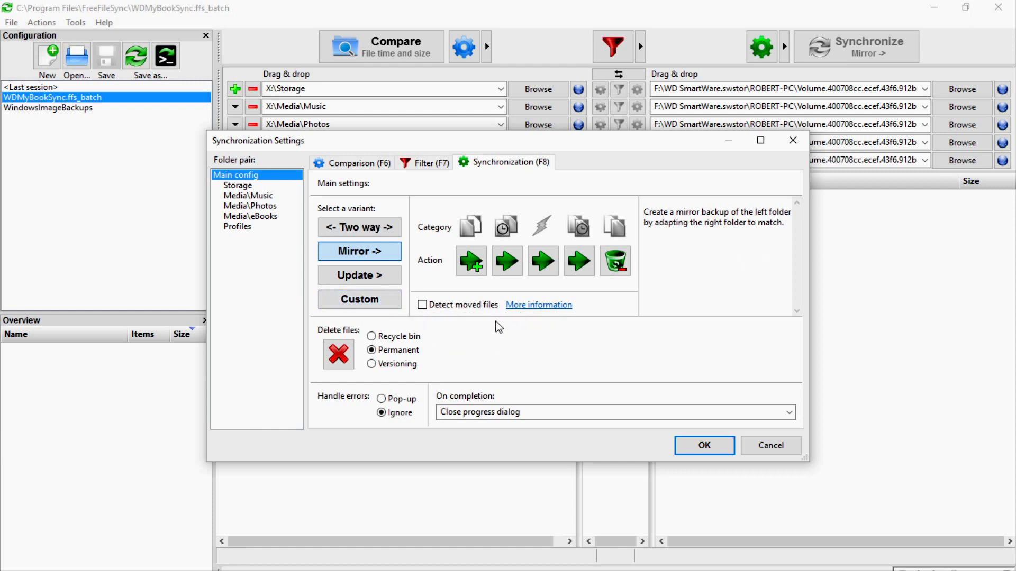
{"action": "mouse_move", "coordinate": [501, 309]}
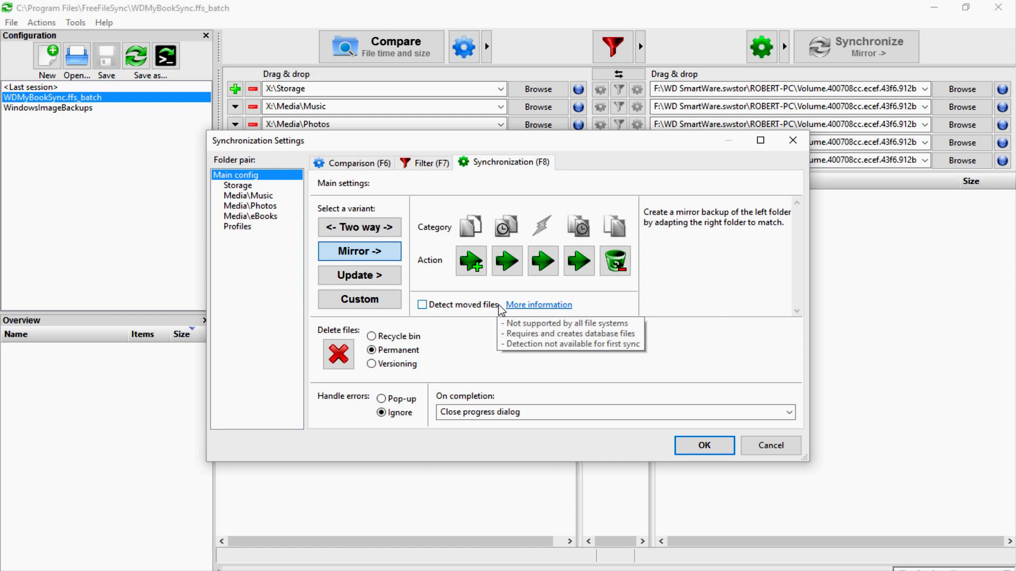
Open the online manual's Synchronization Settings page from Detect moved files and scroll down
{"action": "left_click", "coordinate": [529, 306]}
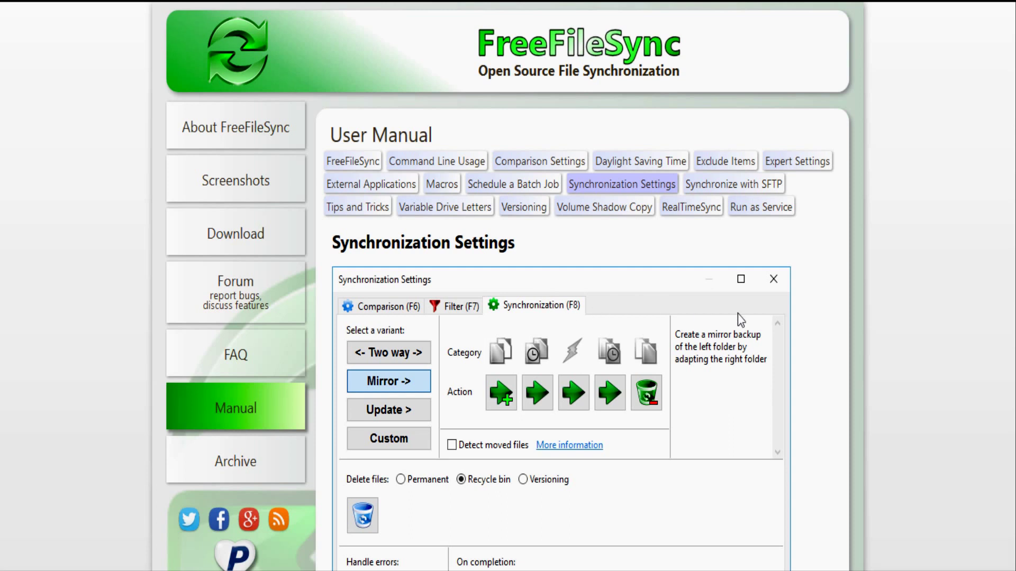
{"action": "scroll", "coordinate": [818, 337], "scroll_direction": "down", "scroll_amount": 2}
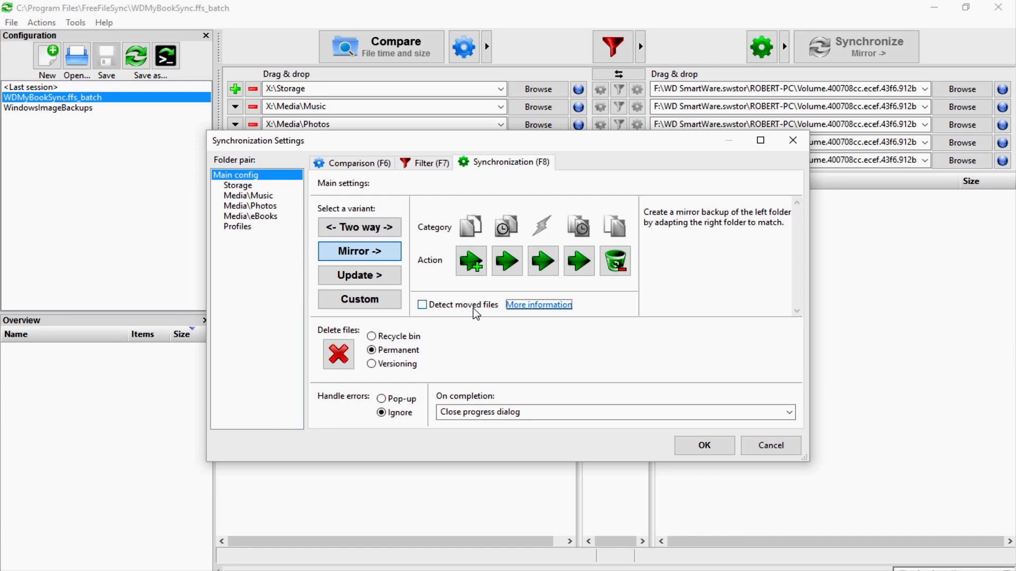
Keep Close progress dialog as the On completion action instead of Log off, Standby or Shut down
{"action": "mouse_move", "coordinate": [473, 308]}
{"action": "mouse_move", "coordinate": [419, 341]}
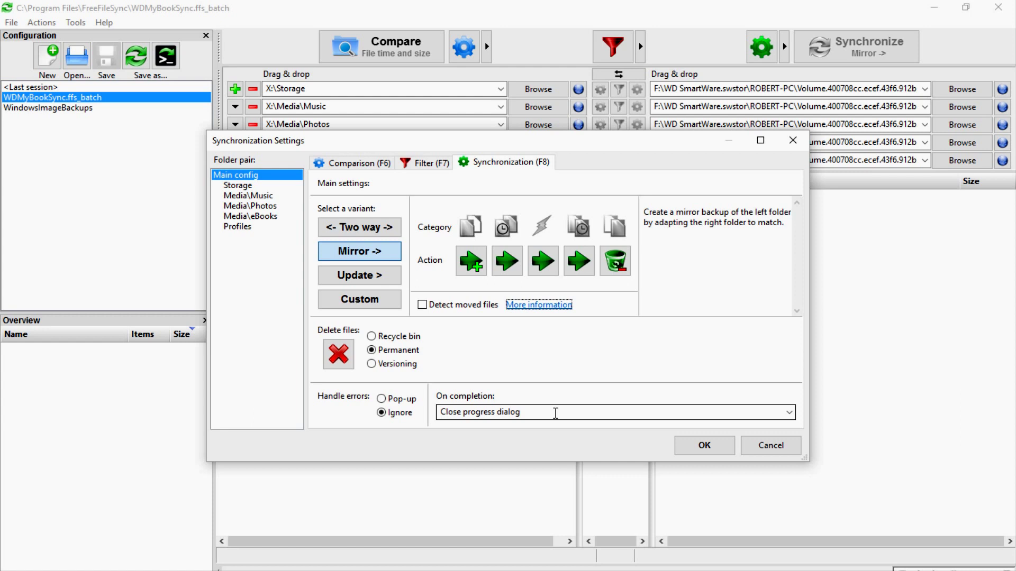
{"action": "left_click", "coordinate": [789, 413]}
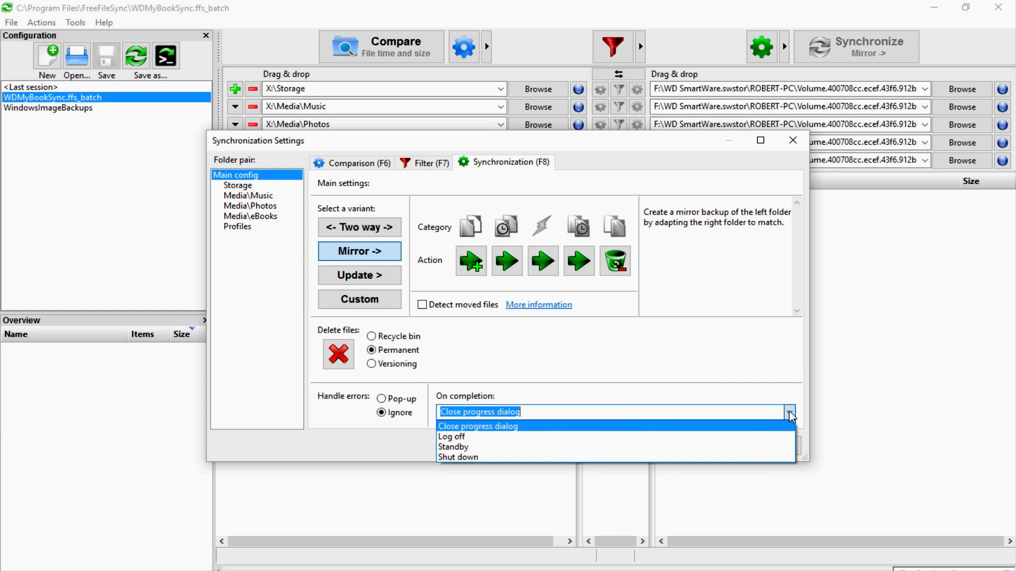
{"action": "left_click", "coordinate": [788, 411]}
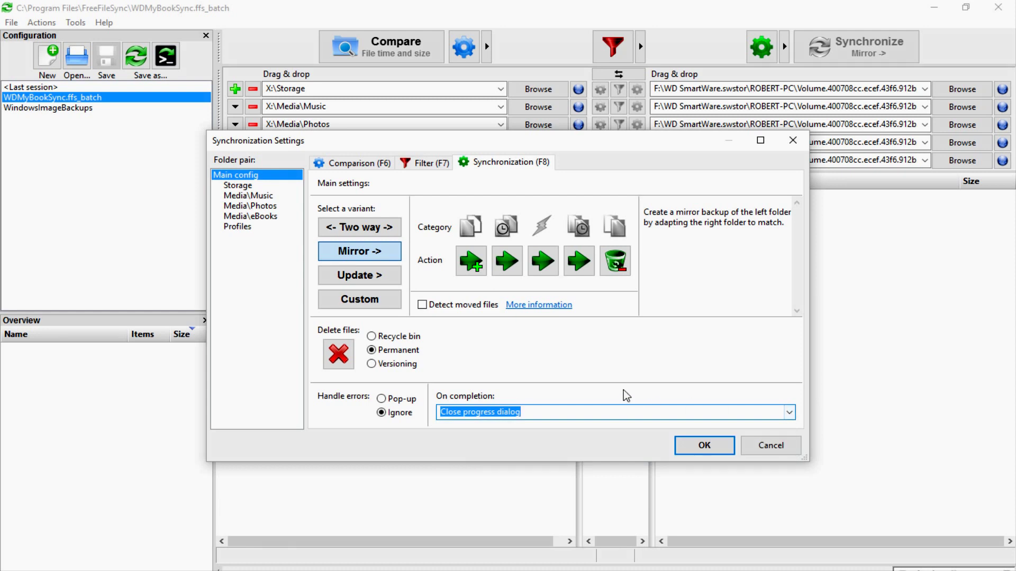
Cancel the settings and load the WindowsImageBackups configuration (X:\WindowsImageBackup to F:\WindowsImageBackup)
{"action": "left_click", "coordinate": [778, 448]}
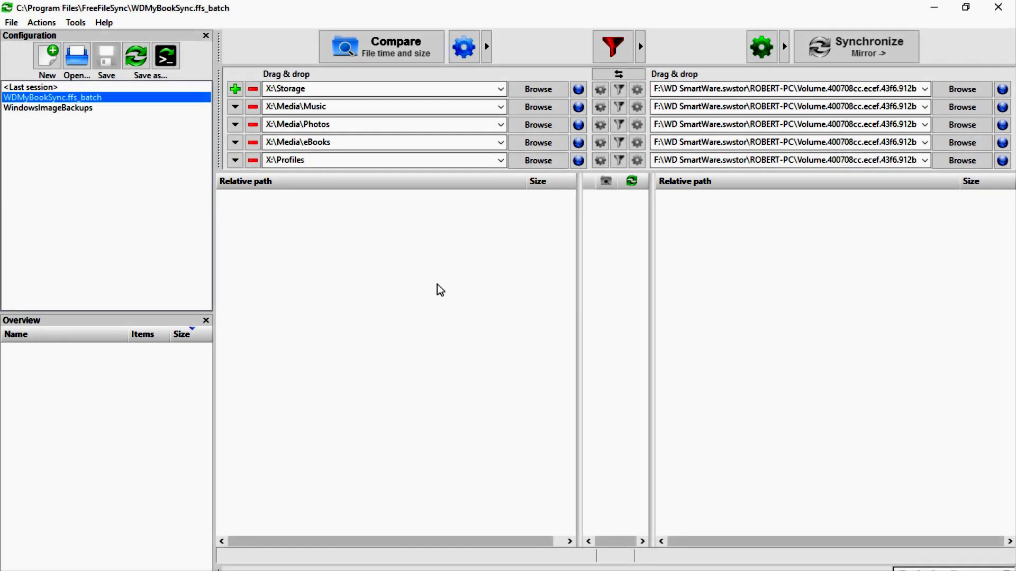
{"action": "left_click", "coordinate": [65, 107]}
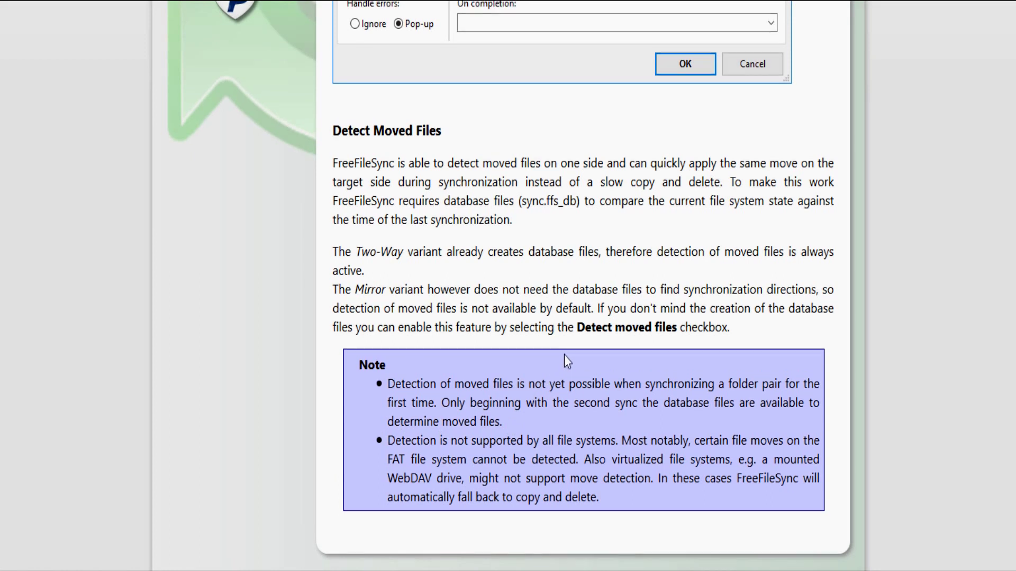
Open the manual's Schedule a Batch Job page, scroll down to the Task Scheduler section and back
{"action": "scroll", "coordinate": [564, 354], "scroll_direction": "up", "scroll_amount": 10}
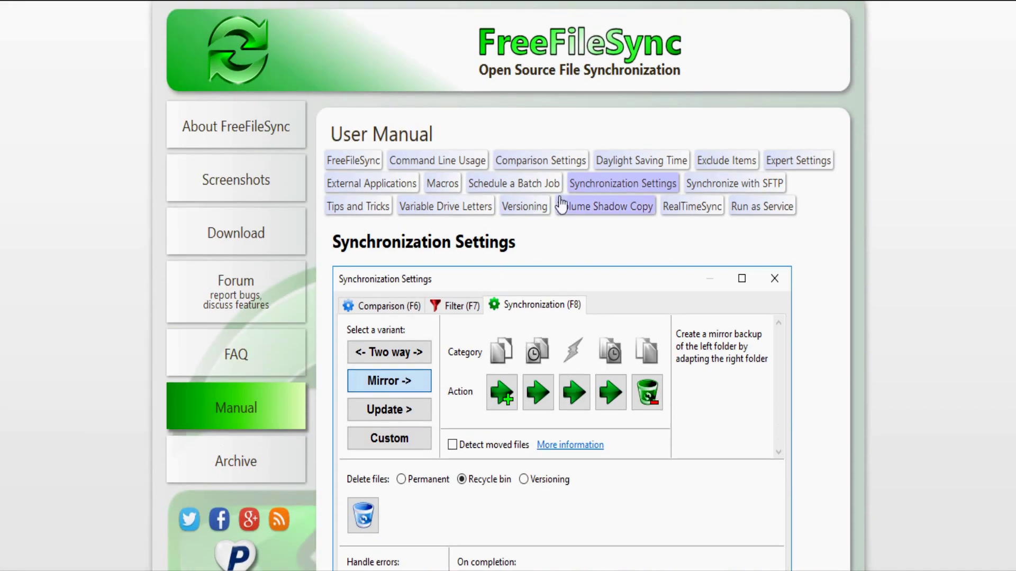
{"action": "left_click", "coordinate": [529, 185]}
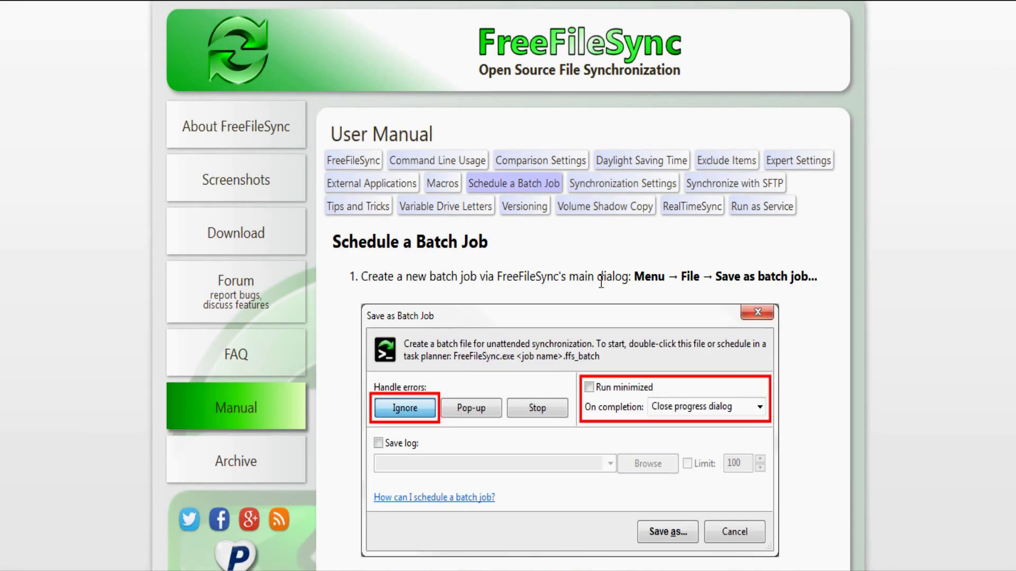
{"action": "scroll", "coordinate": [817, 367], "scroll_direction": "down", "scroll_amount": 3}
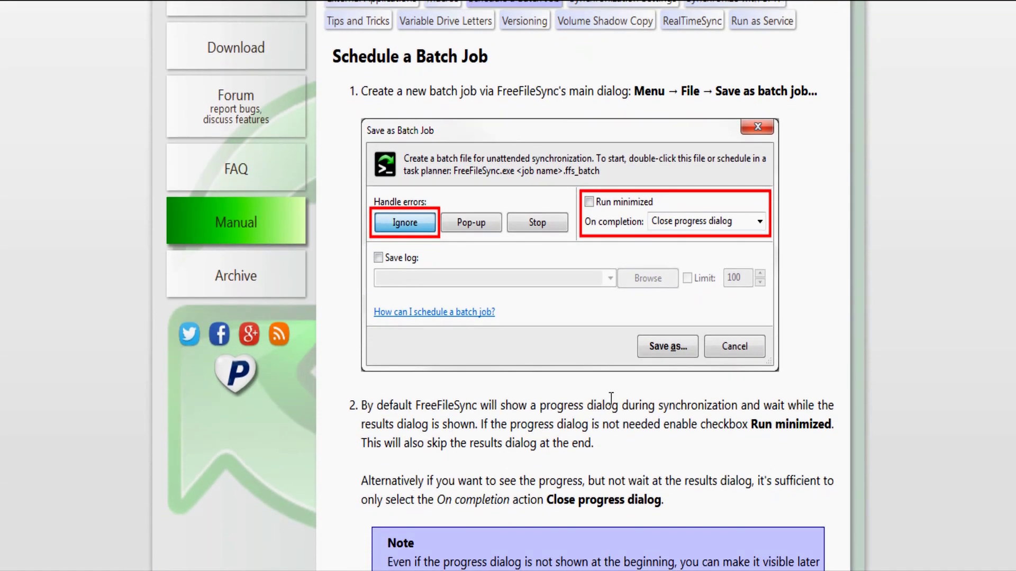
{"action": "scroll", "coordinate": [642, 405], "scroll_direction": "down", "scroll_amount": 3}
{"action": "scroll", "coordinate": [643, 398], "scroll_direction": "down", "scroll_amount": 10}
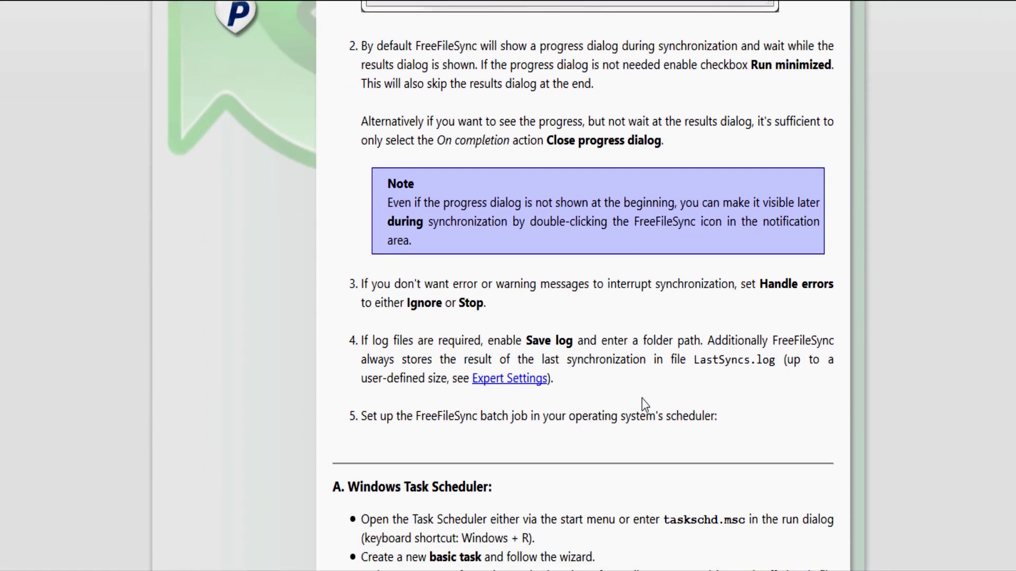
{"action": "scroll", "coordinate": [612, 382], "scroll_direction": "down", "scroll_amount": 1}
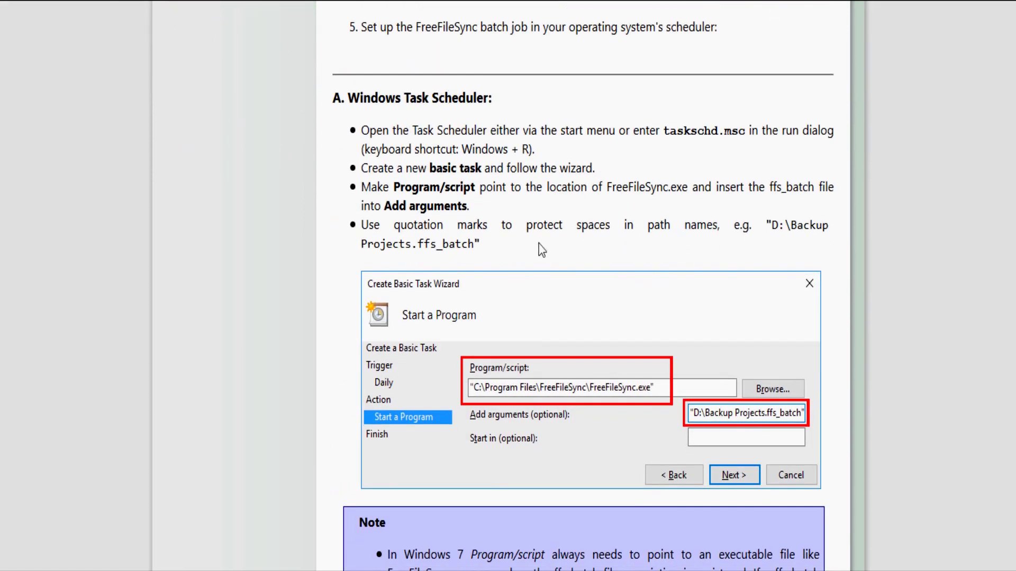
{"action": "scroll", "coordinate": [570, 259], "scroll_direction": "down", "scroll_amount": 7}
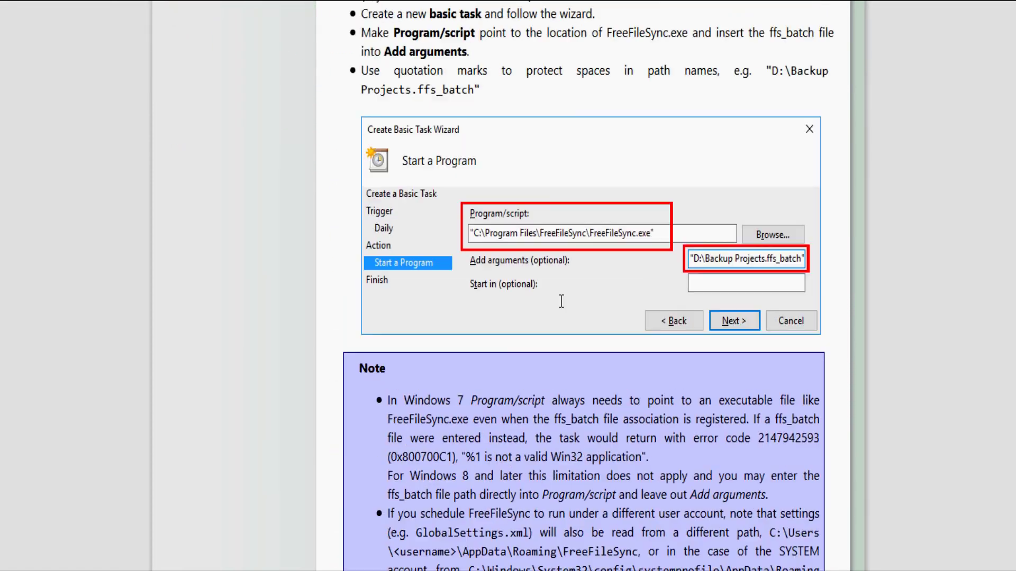
{"action": "scroll", "coordinate": [561, 301], "scroll_direction": "up", "scroll_amount": 18}
{"action": "scroll", "coordinate": [562, 302], "scroll_direction": "up", "scroll_amount": 7}
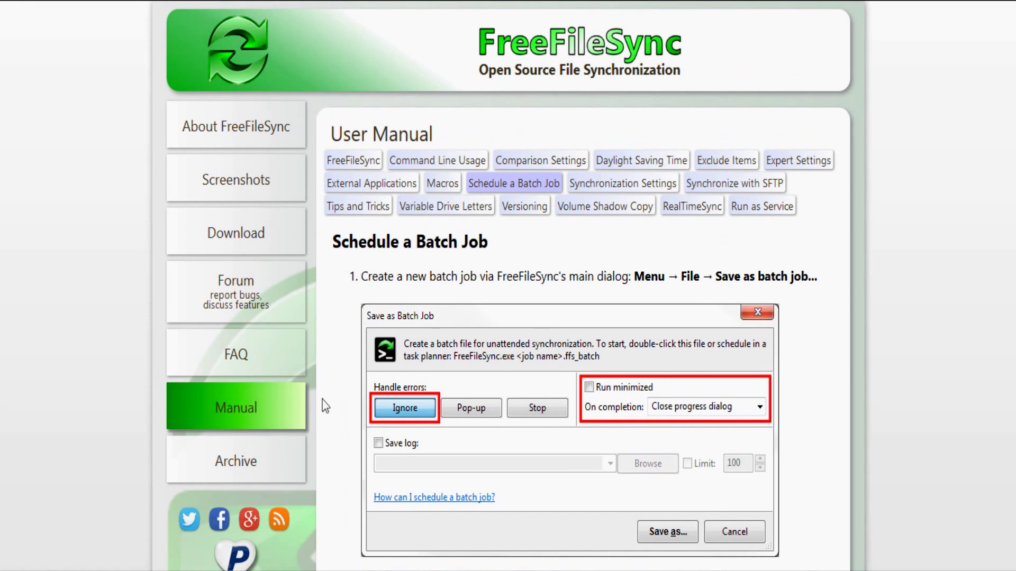
Bring up the Start menu briefly, then go back to scrolling the Schedule a Batch Job page
{"action": "key", "text": "super"}
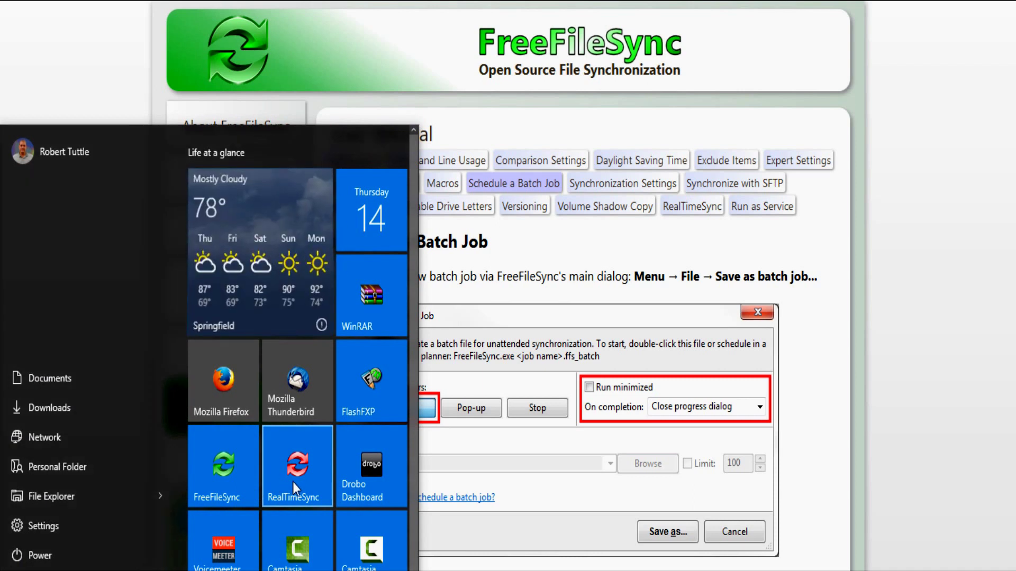
{"action": "left_click", "coordinate": [812, 457]}
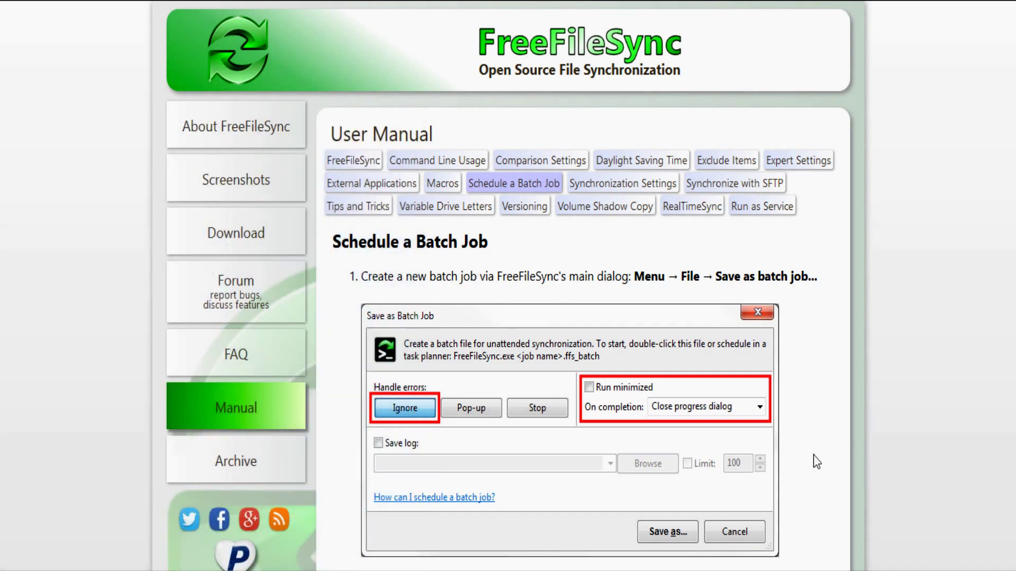
{"action": "scroll", "coordinate": [815, 450], "scroll_direction": "down", "scroll_amount": 5}
{"action": "scroll", "coordinate": [815, 449], "scroll_direction": "up", "scroll_amount": 5}
{"action": "scroll", "coordinate": [815, 449], "scroll_direction": "up", "scroll_amount": 1}
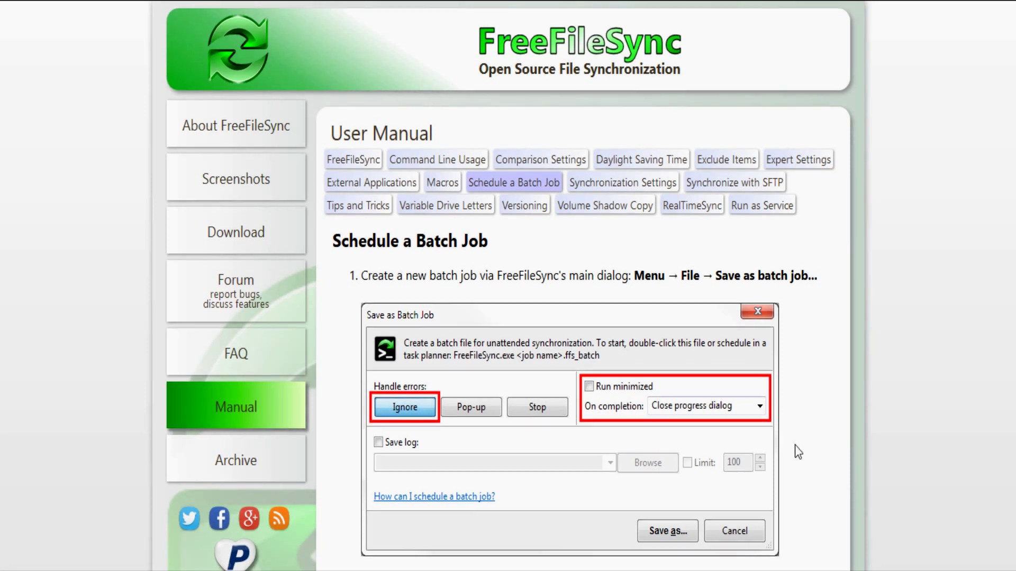
{"action": "scroll", "coordinate": [698, 455], "scroll_direction": "down", "scroll_amount": 5}
Launch Task Scheduler by searching 'task' and select the FreeFileSync task among active tasks
{"action": "key", "text": "super"}
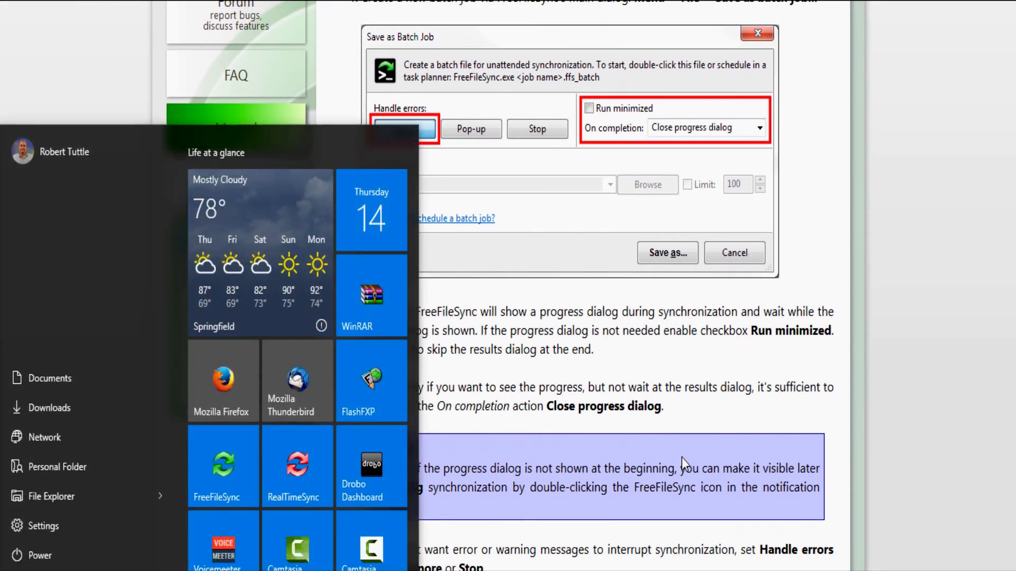
{"action": "type", "text": "task"}
{"action": "key", "text": "Down"}
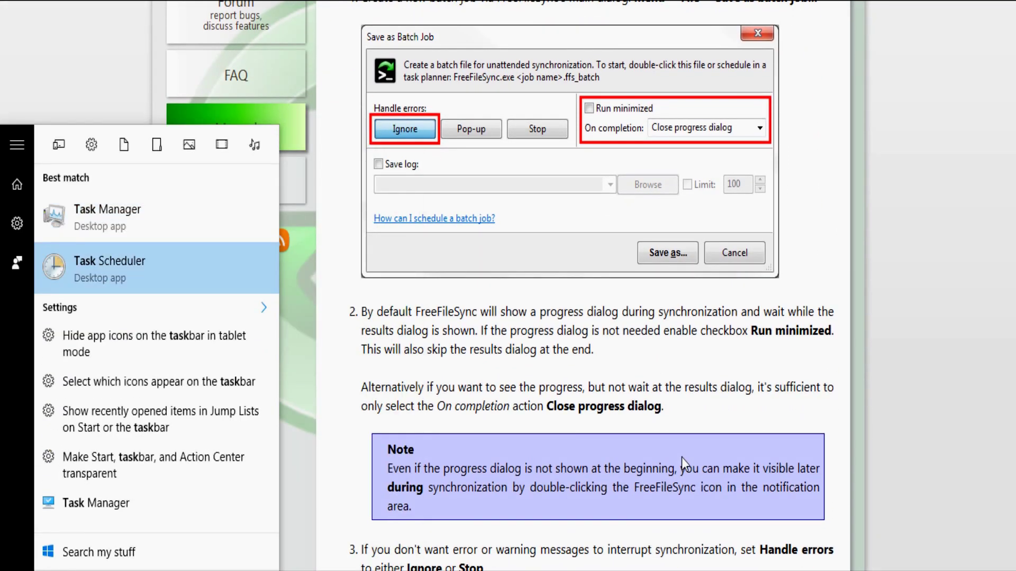
{"action": "key", "text": "Return"}
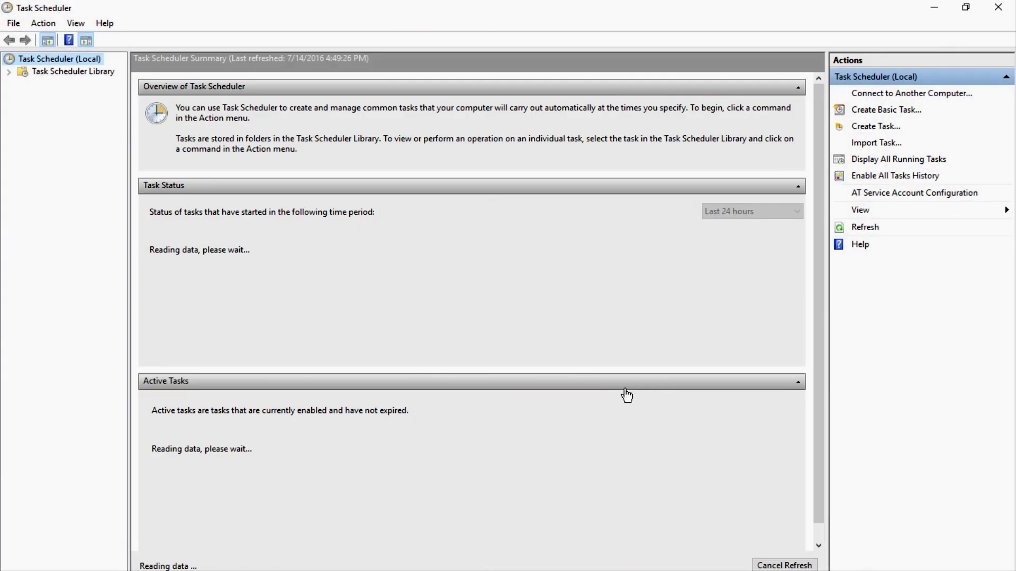
{"action": "scroll", "coordinate": [424, 511], "scroll_direction": "down", "scroll_amount": 10}
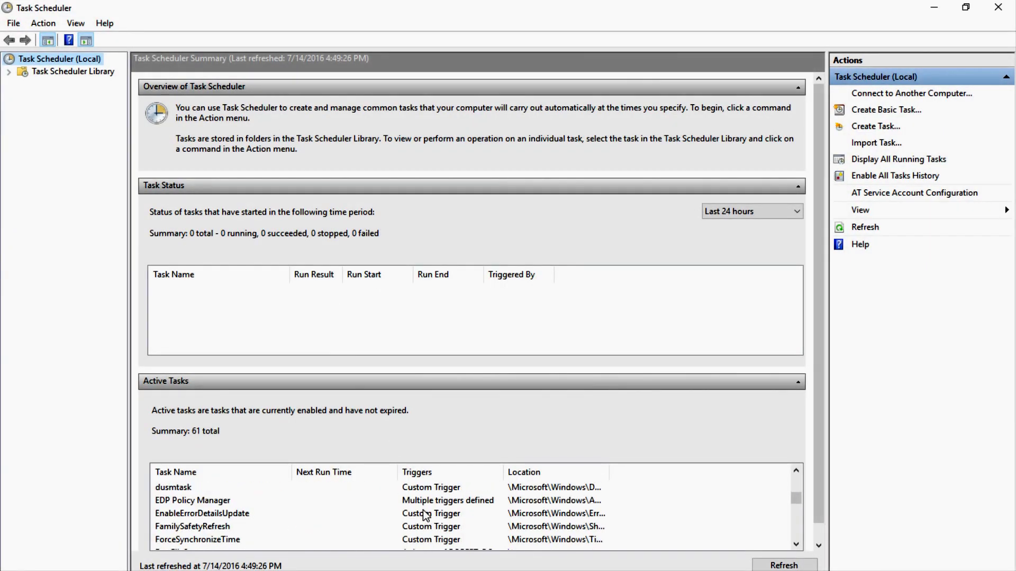
{"action": "scroll", "coordinate": [424, 514], "scroll_direction": "up", "scroll_amount": 2}
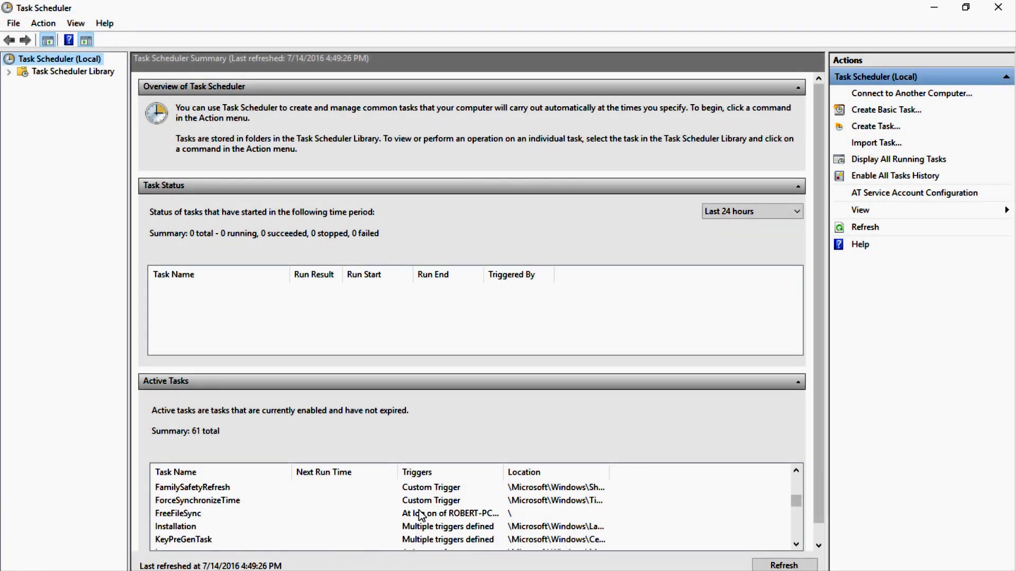
{"action": "left_click", "coordinate": [259, 519]}
Show the FreeFileSync task's action, RealTimeSync.exe with WDMyBookSync.ffs_batch, and select the task row
{"action": "double_click", "coordinate": [217, 507]}
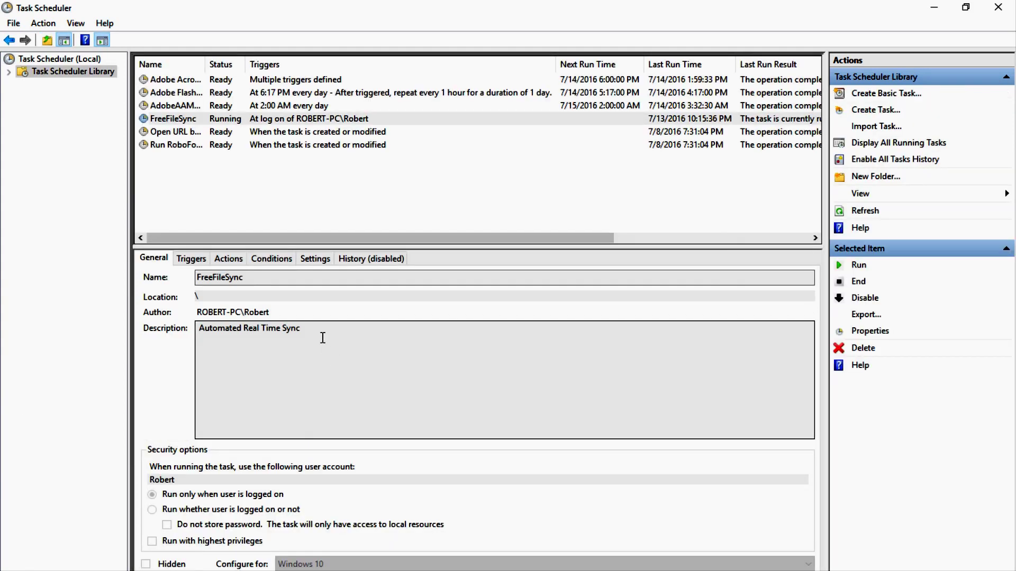
{"action": "left_click", "coordinate": [227, 259]}
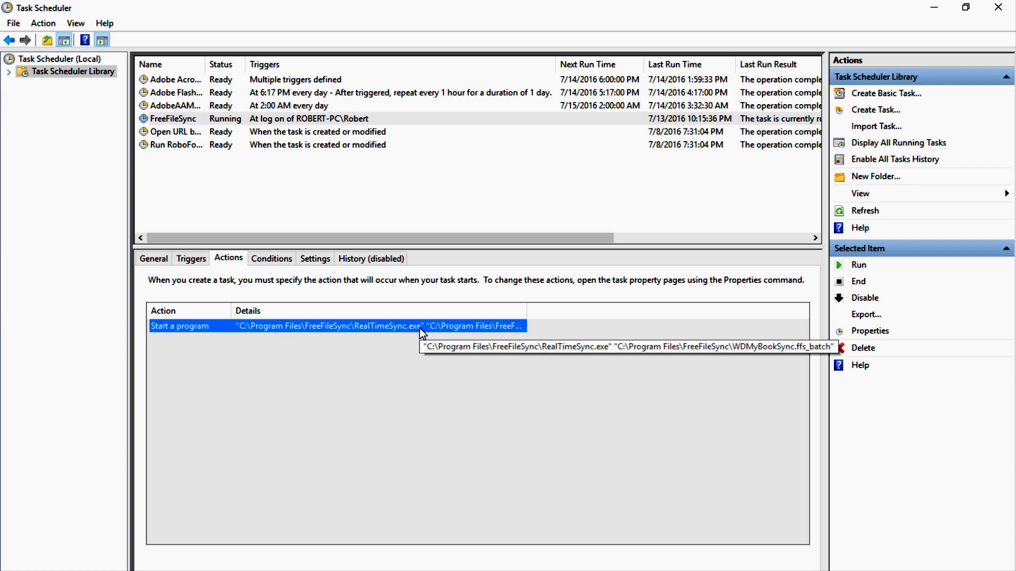
{"action": "left_click_drag", "start_coordinate": [526, 310], "coordinate": [688, 301]}
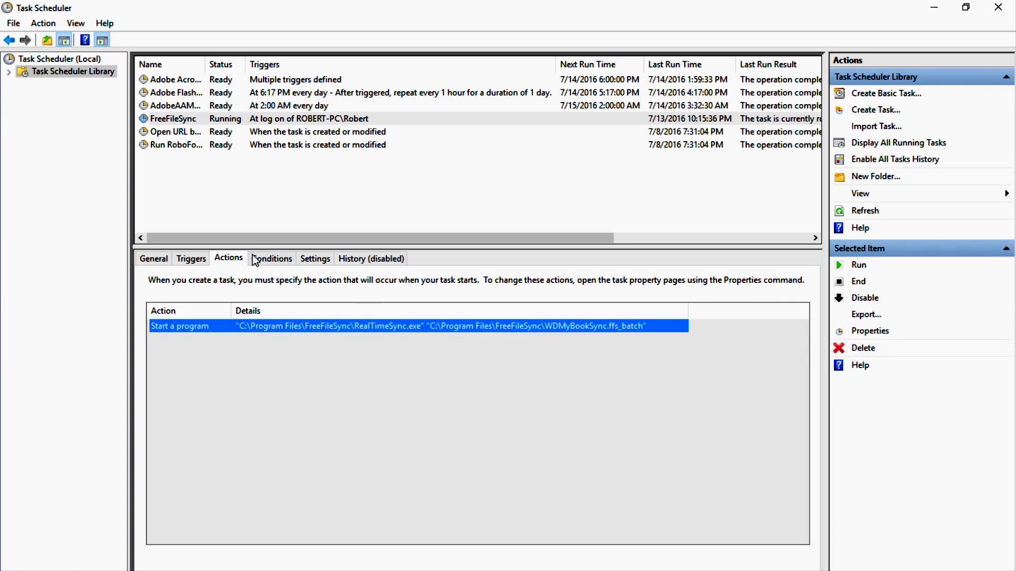
{"action": "left_click", "coordinate": [249, 124]}
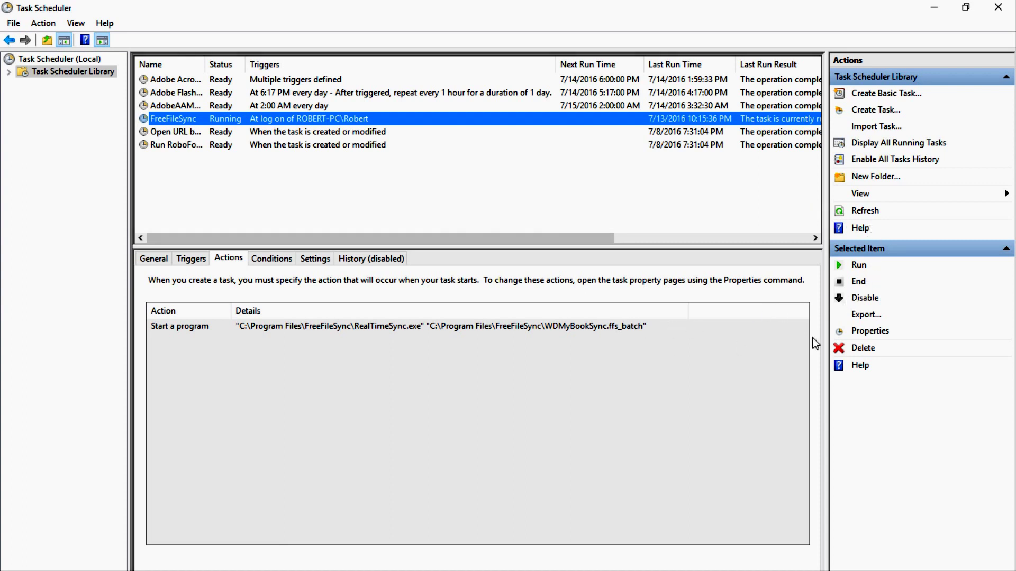
Inspect the FreeFileSync task's actions in its properties, then cancel out without changes
{"action": "left_click", "coordinate": [870, 332]}
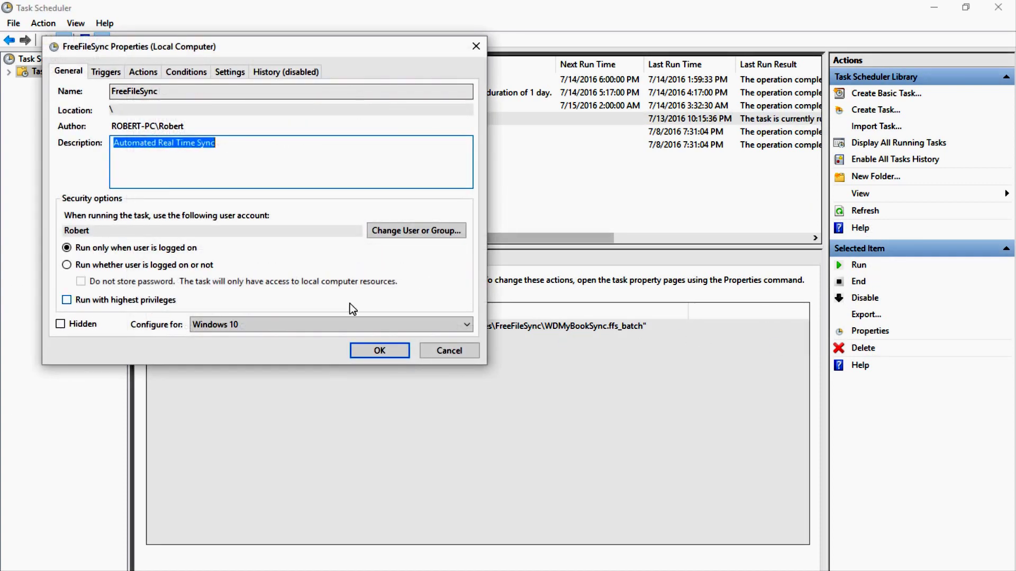
{"action": "left_click", "coordinate": [135, 72]}
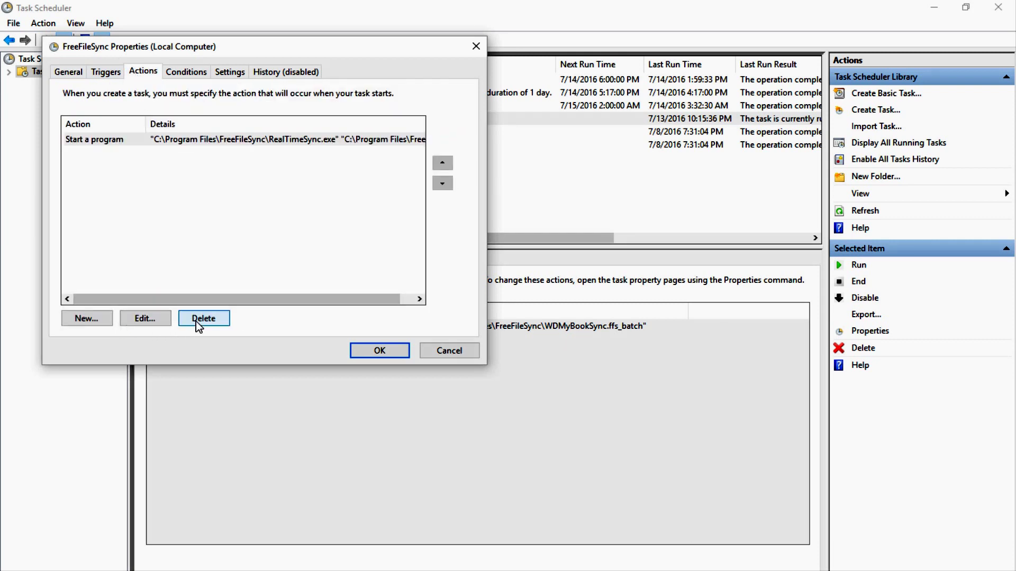
{"action": "left_click", "coordinate": [101, 323]}
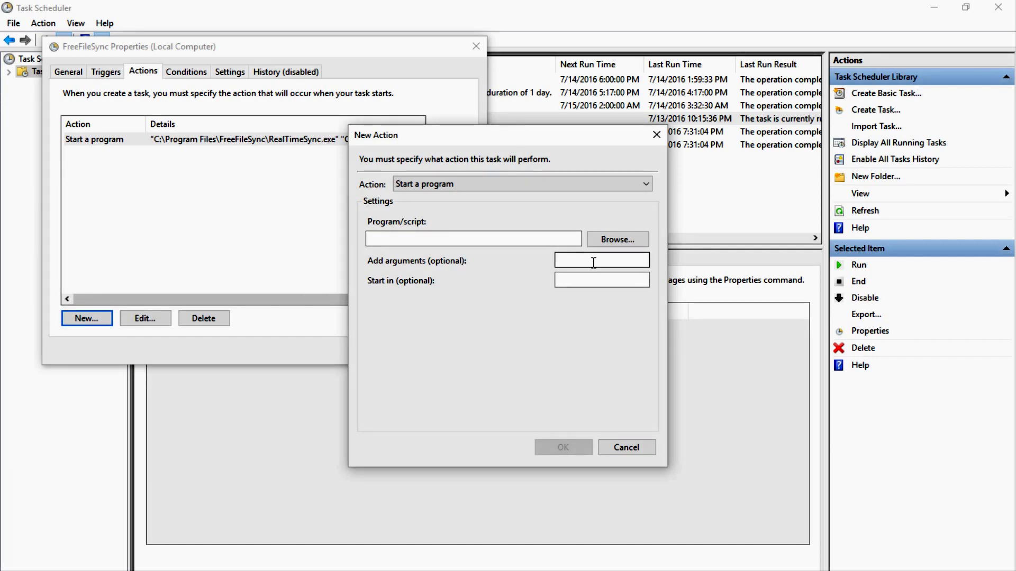
{"action": "left_click_drag", "start_coordinate": [537, 133], "coordinate": [512, 186]}
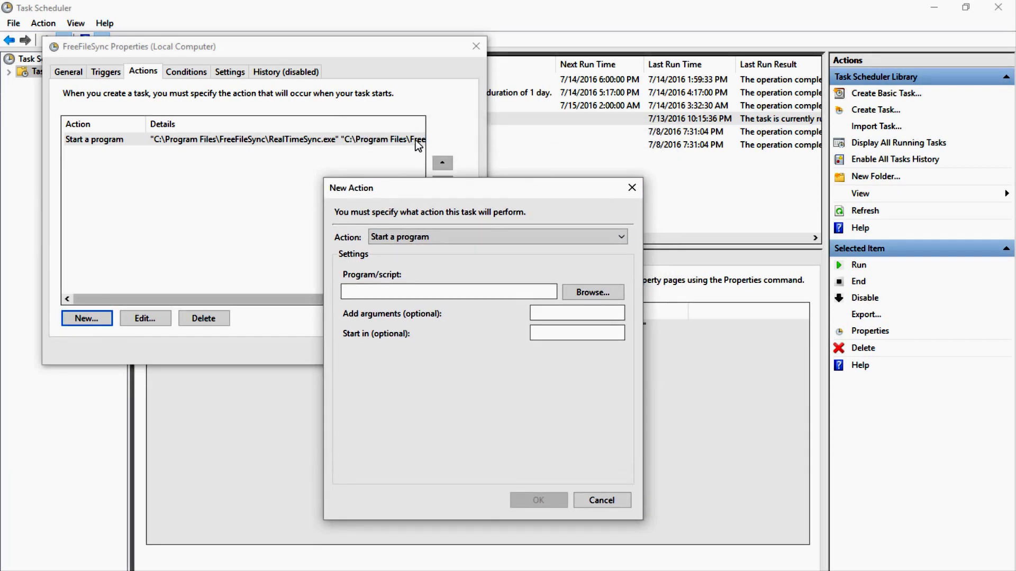
{"action": "left_click", "coordinate": [263, 305]}
{"action": "left_click", "coordinate": [609, 500]}
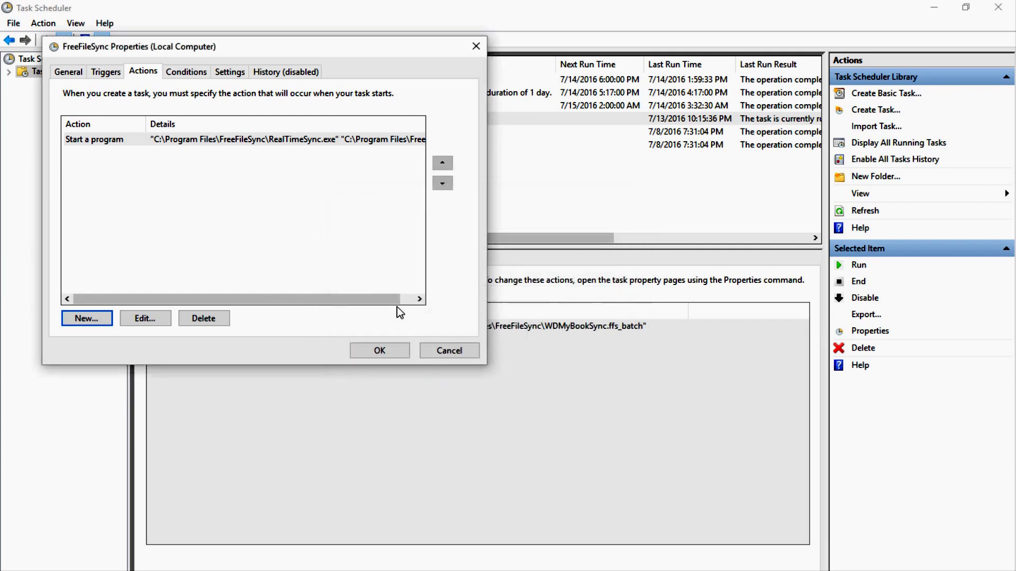
{"action": "left_click_drag", "start_coordinate": [372, 301], "coordinate": [407, 301]}
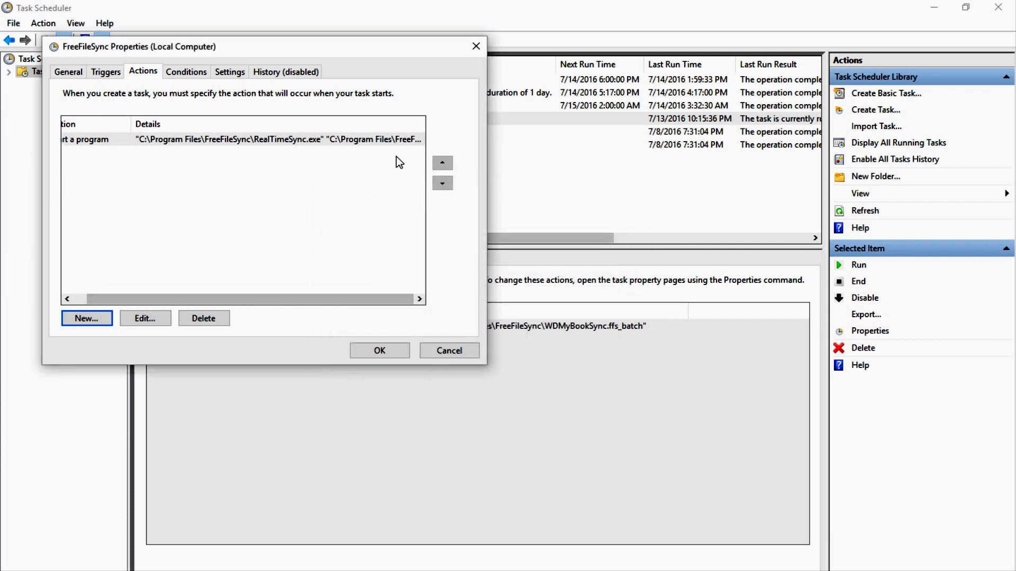
{"action": "left_click", "coordinate": [439, 353]}
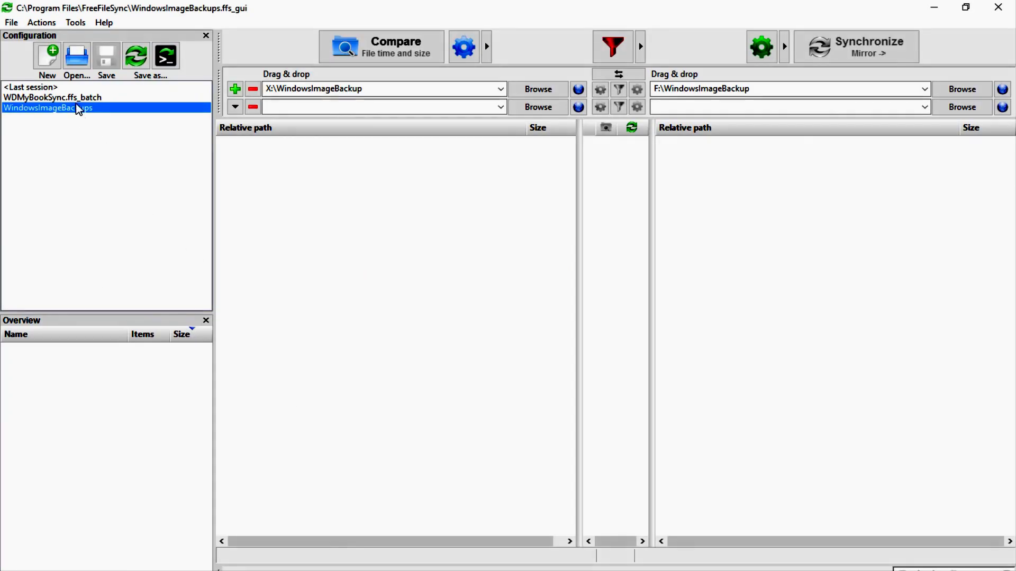
Load WindowsImageBackups, compare its X: to F: folders, and view its Mirror synchronization settings
{"action": "left_click", "coordinate": [79, 99]}
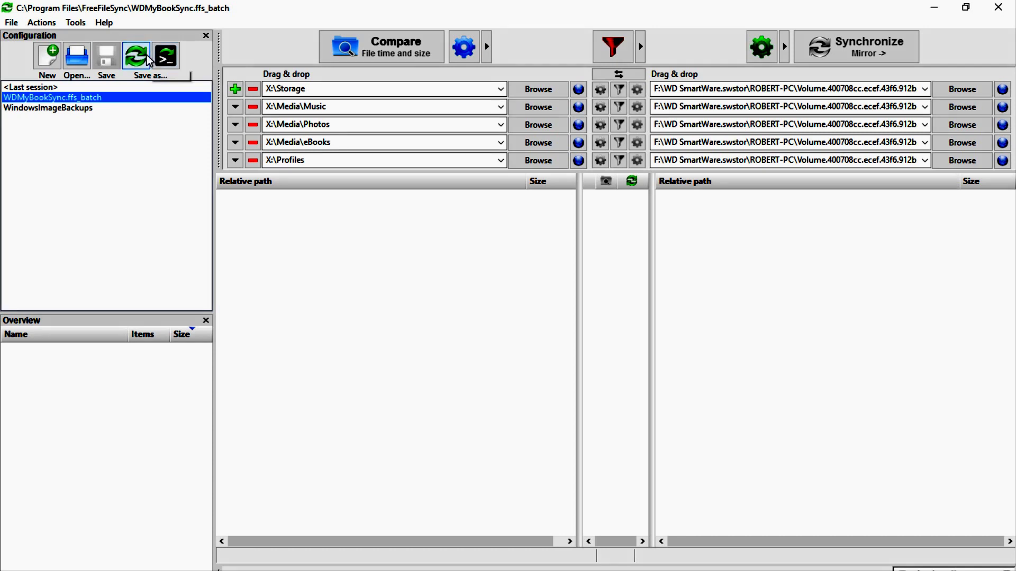
{"action": "left_click", "coordinate": [83, 108]}
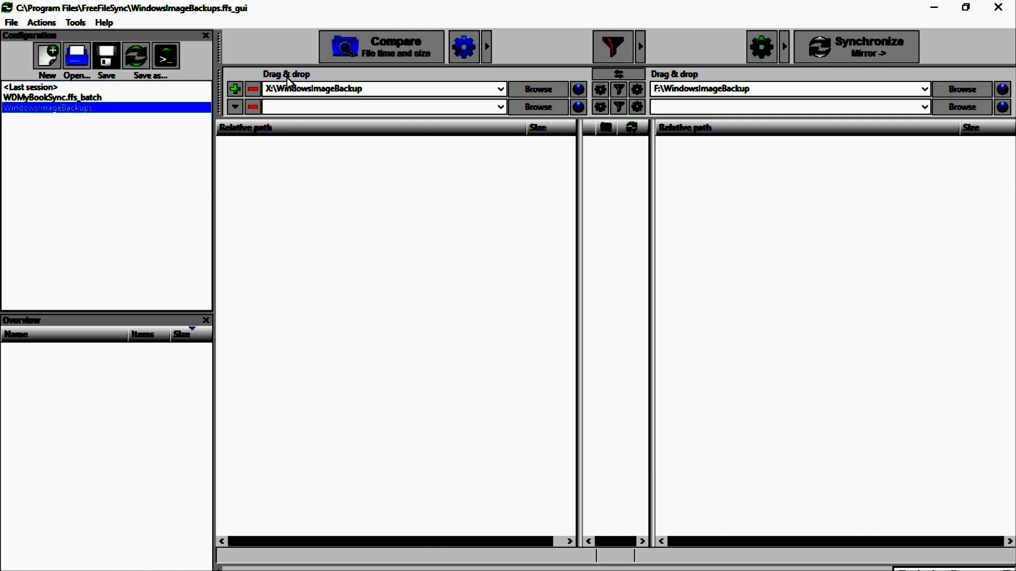
{"action": "left_click", "coordinate": [376, 52]}
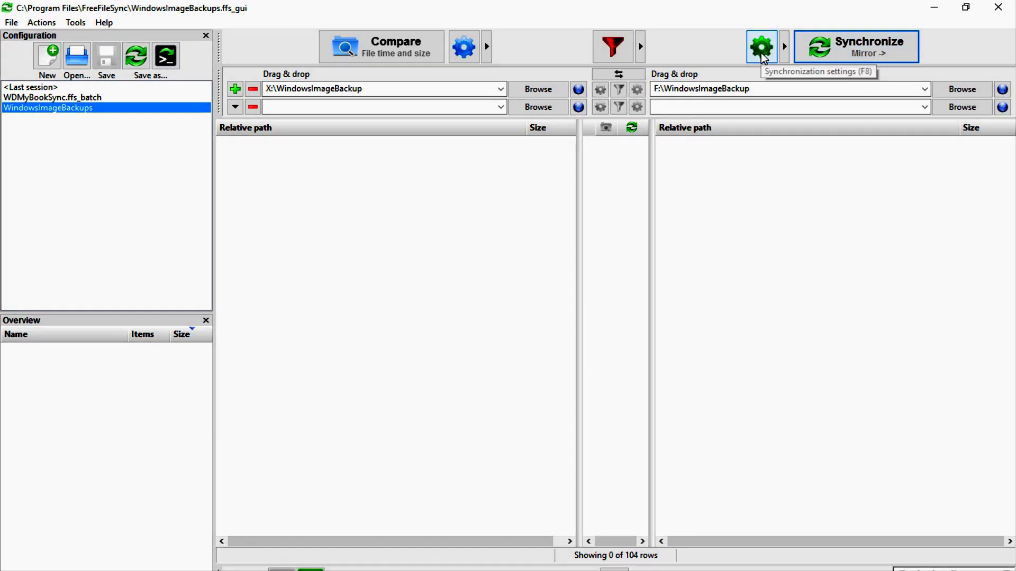
{"action": "left_click", "coordinate": [762, 47]}
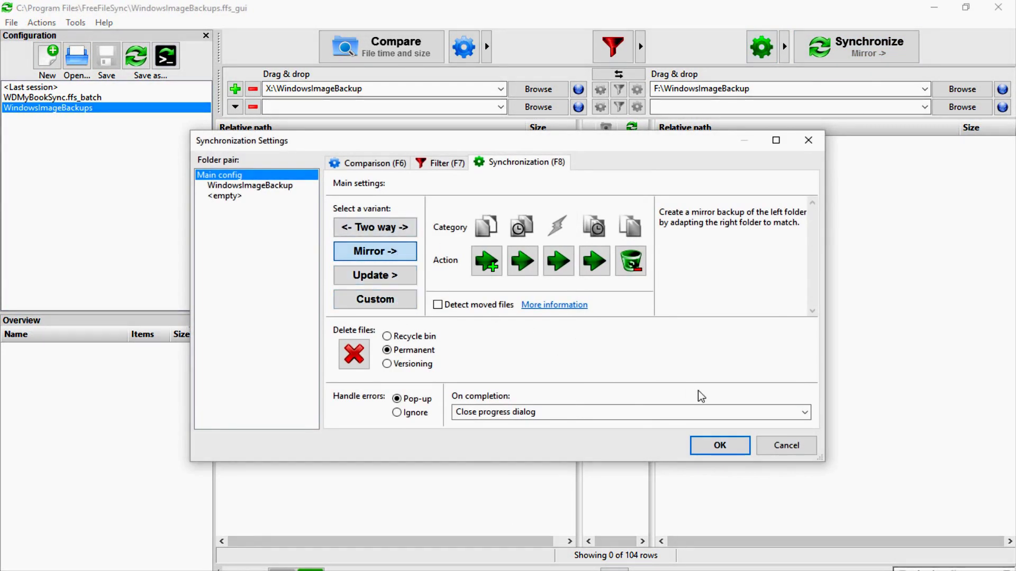
Cancel the WindowsImageBackups Synchronization Settings, keeping the Mirror variant
{"action": "left_click", "coordinate": [779, 447]}
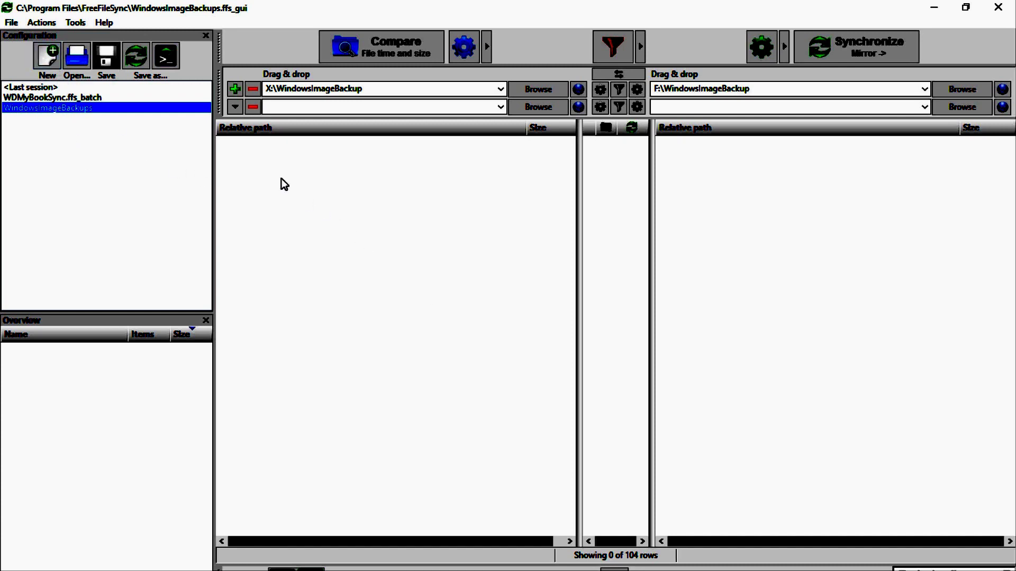
Browse the Tools, Actions and File menus, then dismiss them without choosing a command
{"action": "left_click", "coordinate": [73, 23]}
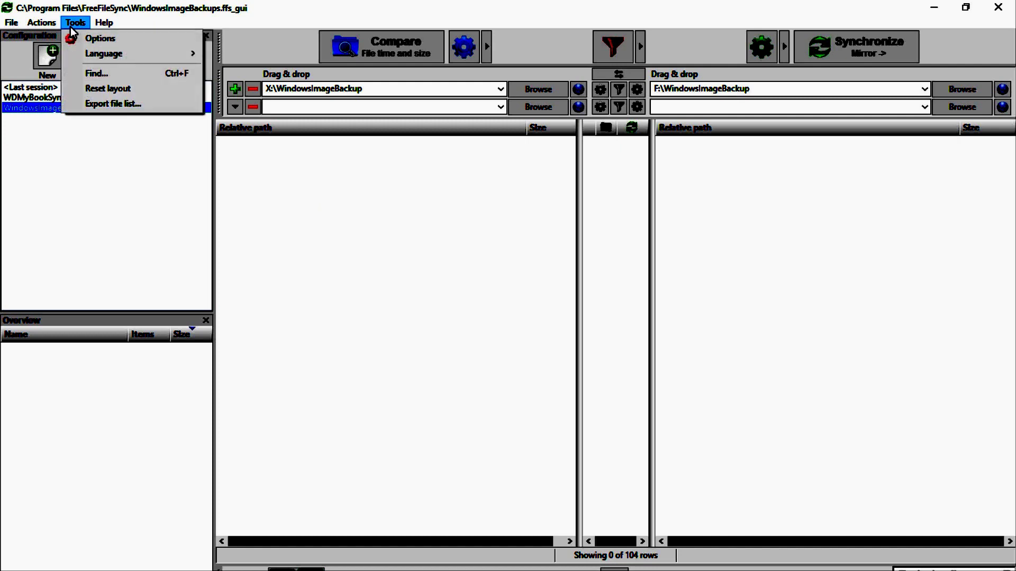
{"action": "left_click", "coordinate": [45, 22]}
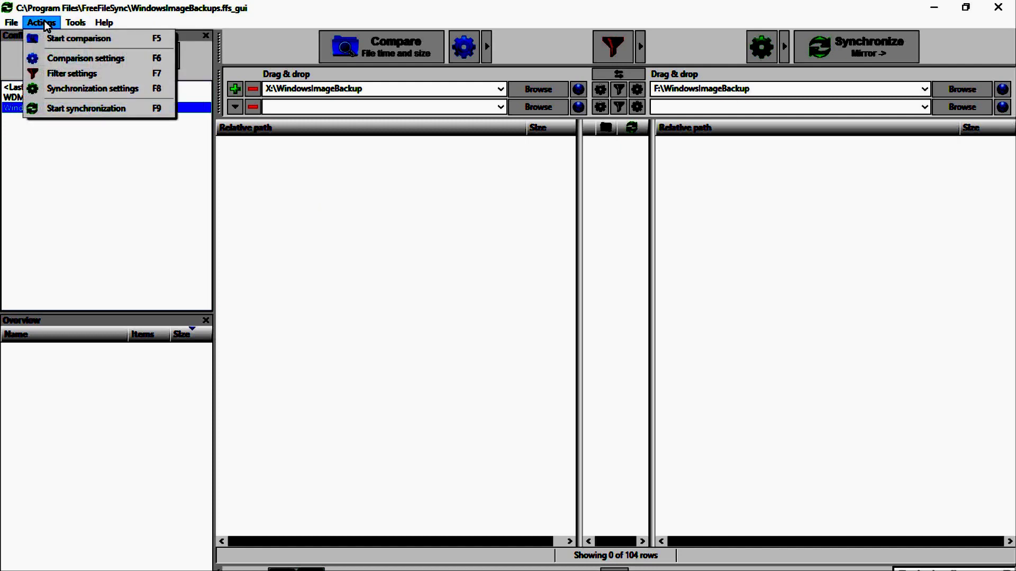
{"action": "left_click", "coordinate": [45, 24]}
{"action": "left_click", "coordinate": [13, 23]}
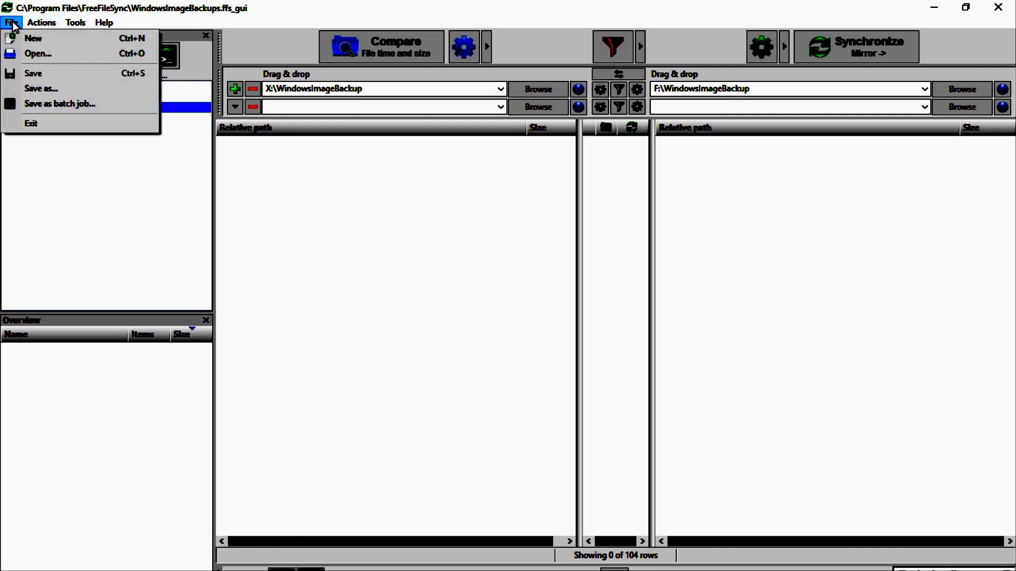
{"action": "left_click", "coordinate": [13, 26]}
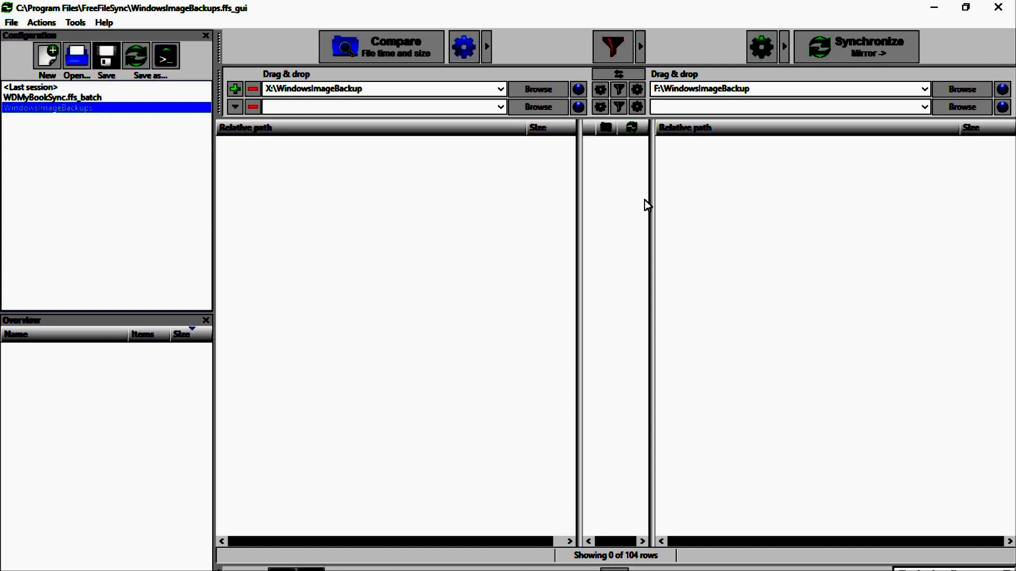
Close FreeFileSync and scroll the user manual back up to Schedule a Batch Job
{"action": "left_click", "coordinate": [998, 10]}
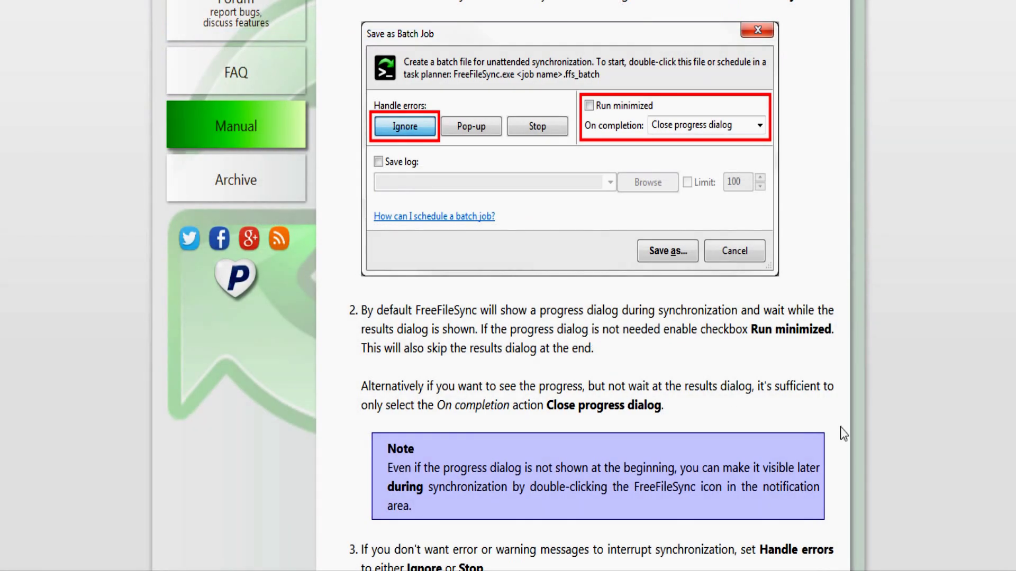
{"action": "scroll", "coordinate": [849, 429], "scroll_direction": "up", "scroll_amount": 5}
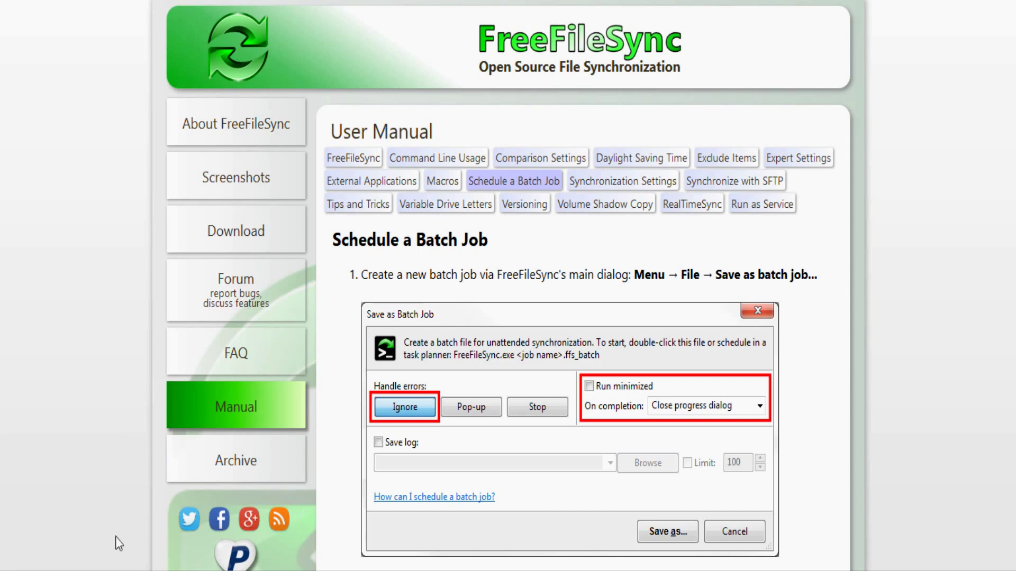
{"action": "key", "text": "super"}
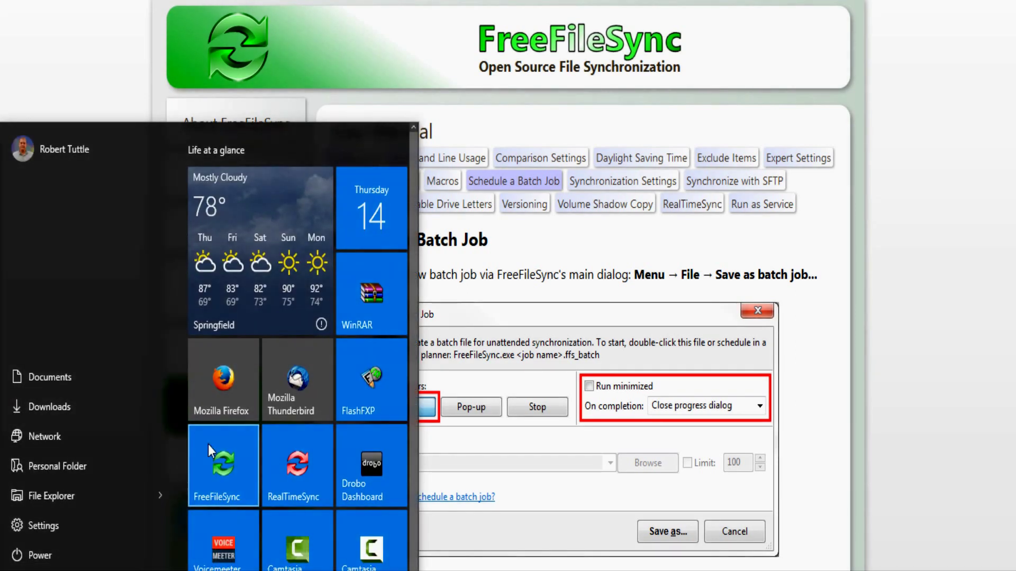
Relaunch FreeFileSync with WDMyBookSync.ffs_batch and review its batch settings: ignore errors, minimized, FFS Logs folder
{"action": "left_click", "coordinate": [208, 444]}
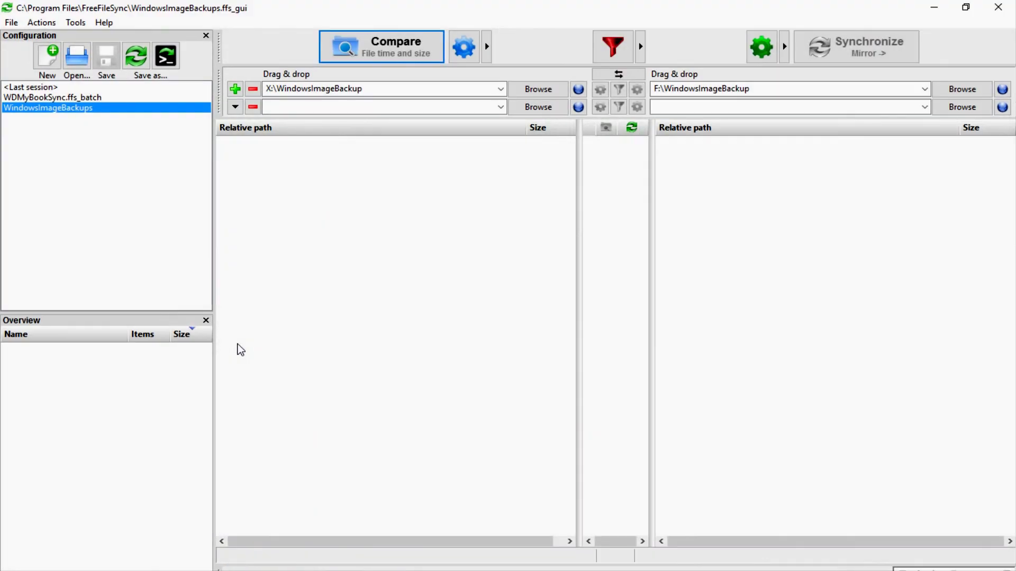
{"action": "left_click", "coordinate": [91, 98]}
{"action": "left_click", "coordinate": [166, 57]}
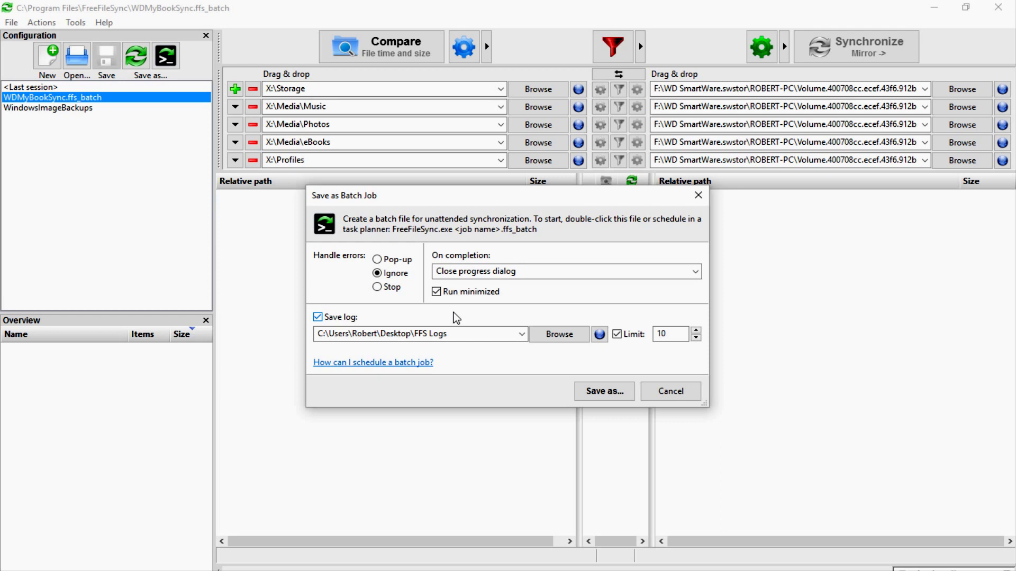
{"action": "left_click", "coordinate": [455, 338]}
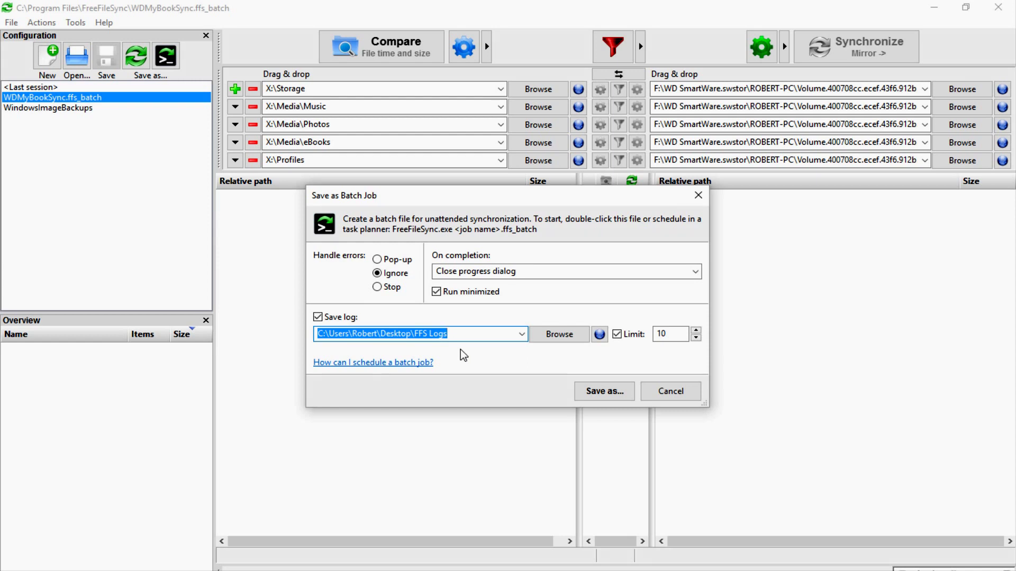
Compare WDMyBookSync, finding Video 22.mp4 to mirror, and confirm its Mirror and ignore-errors settings
{"action": "left_click", "coordinate": [675, 399]}
{"action": "left_click", "coordinate": [381, 47]}
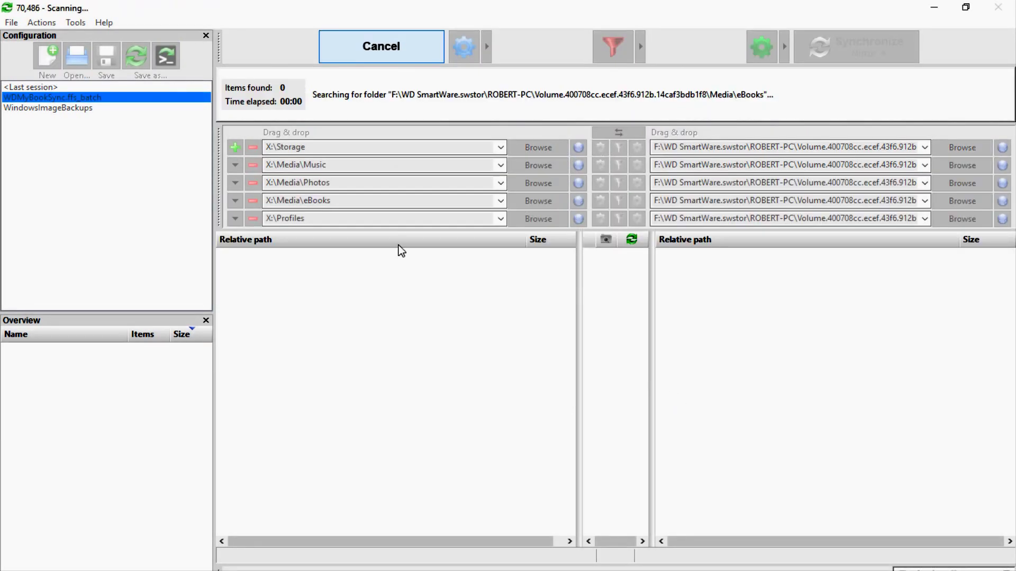
{"action": "left_click", "coordinate": [466, 46]}
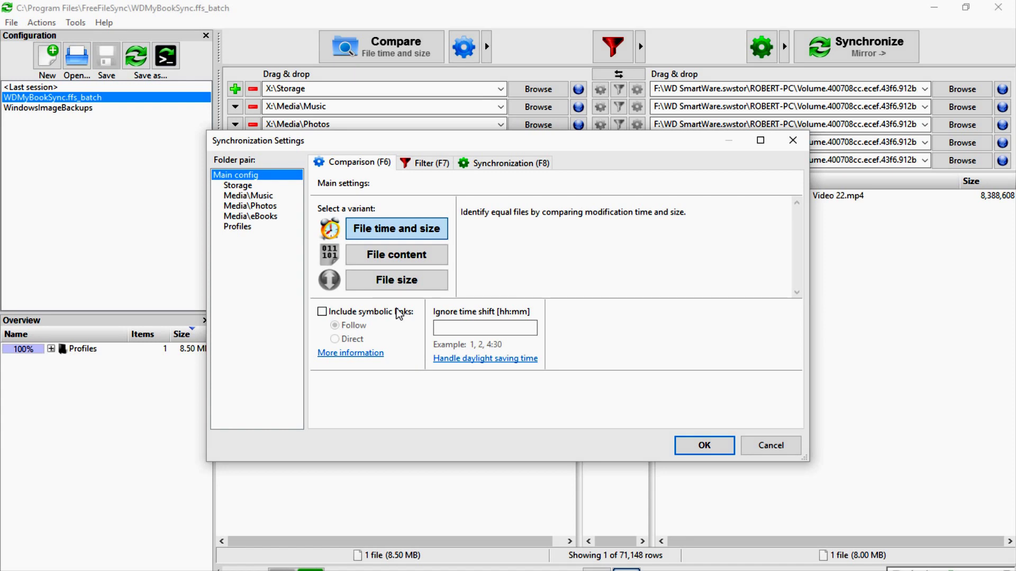
{"action": "left_click", "coordinate": [481, 168]}
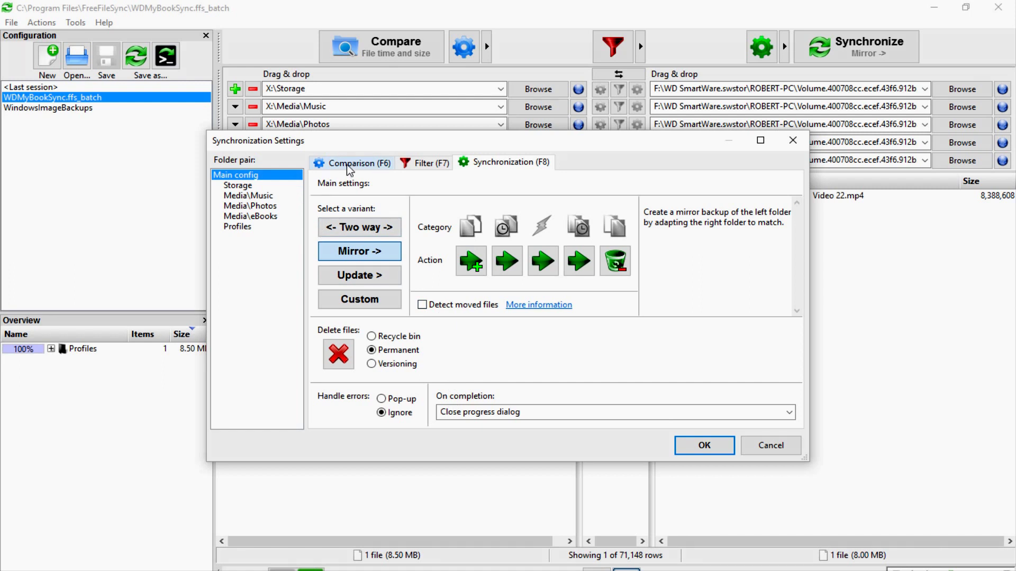
{"action": "left_click", "coordinate": [770, 445]}
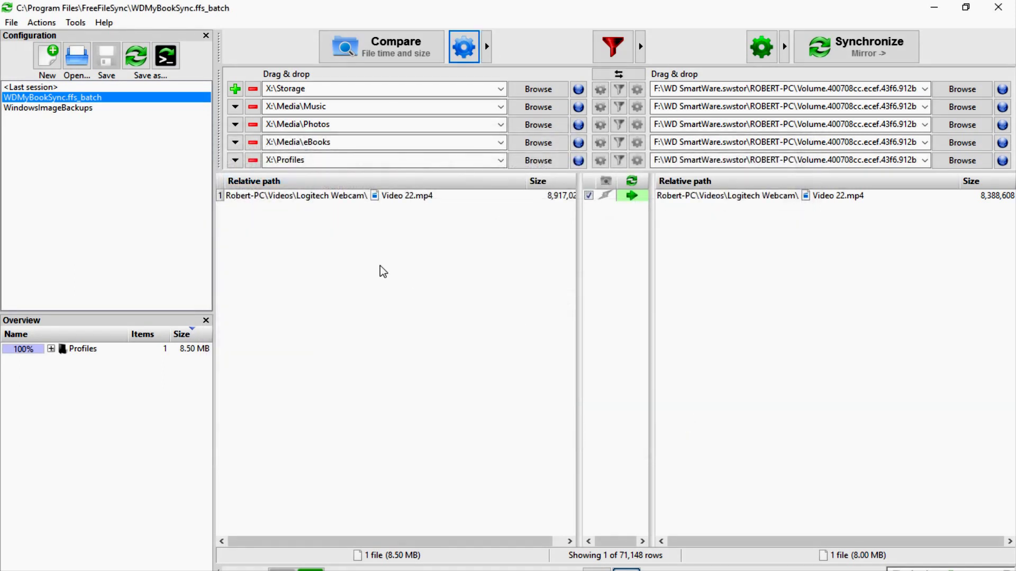
{"action": "left_click", "coordinate": [75, 22]}
{"action": "left_click", "coordinate": [100, 38]}
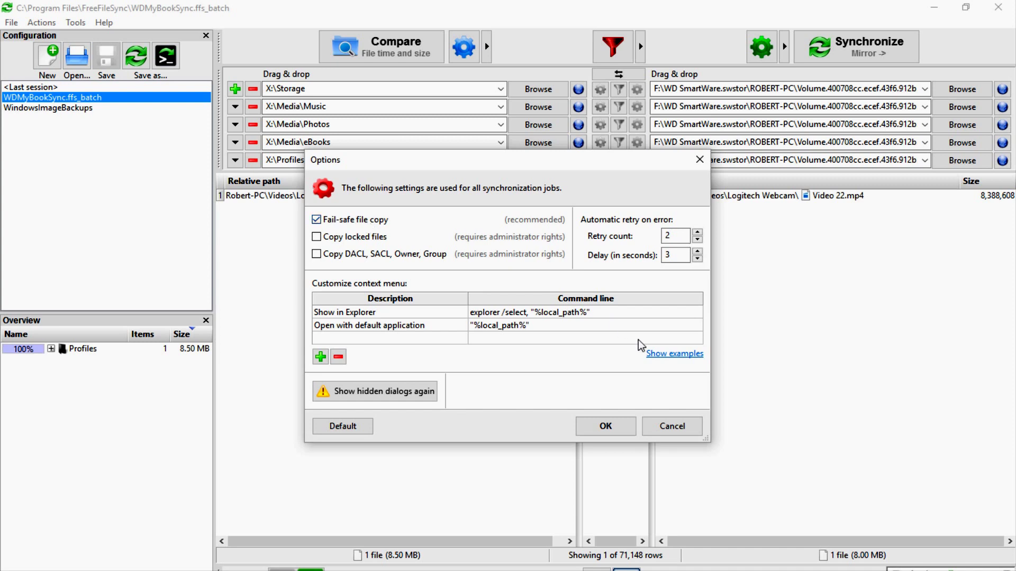
{"action": "left_click", "coordinate": [680, 435]}
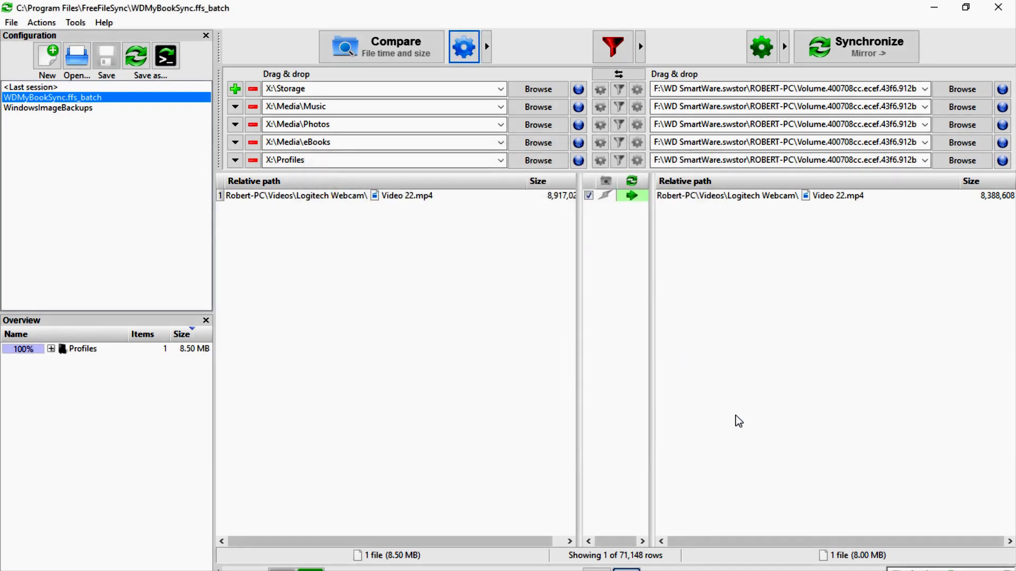